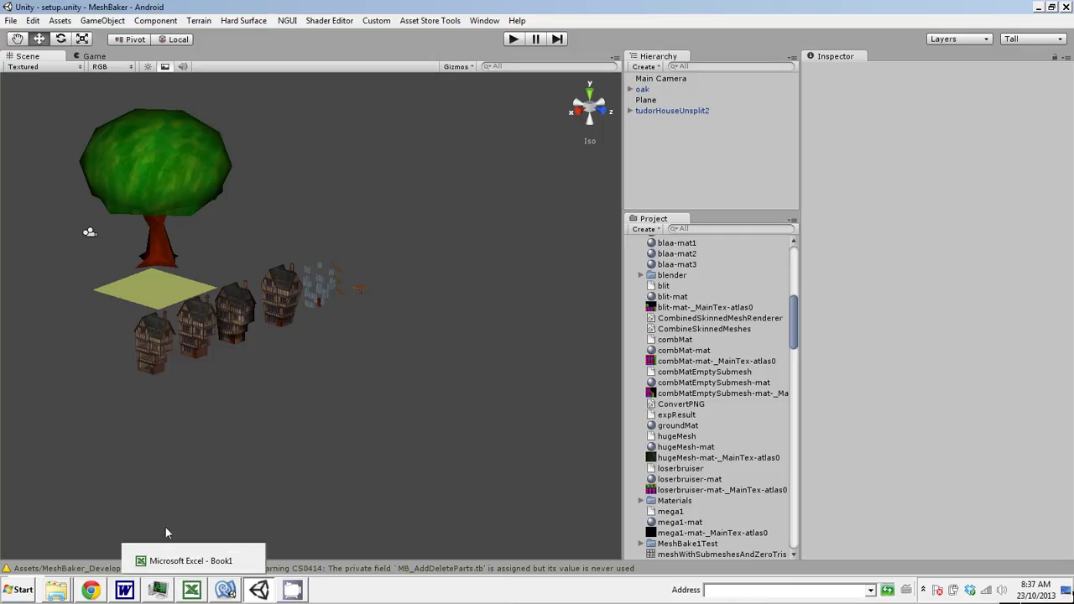
# Step: Switch to the Mesh Baker LOD Slides document in Word, read the feature overview and setup steps, and minimize it
pyautogui.click(124, 590)
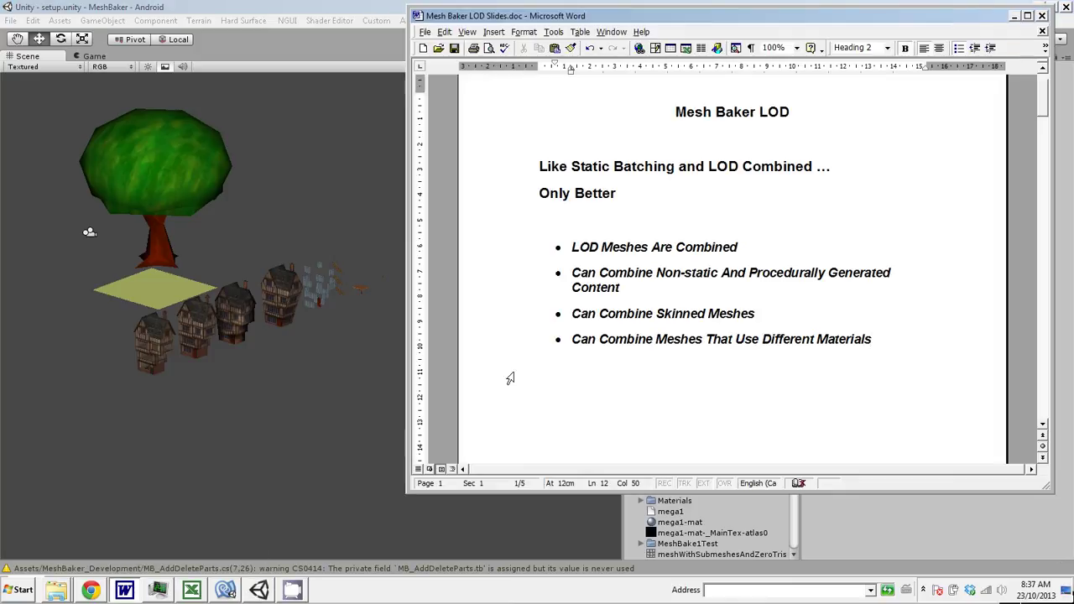
pyautogui.moveTo(1044, 105); pyautogui.dragTo(1054, 171)
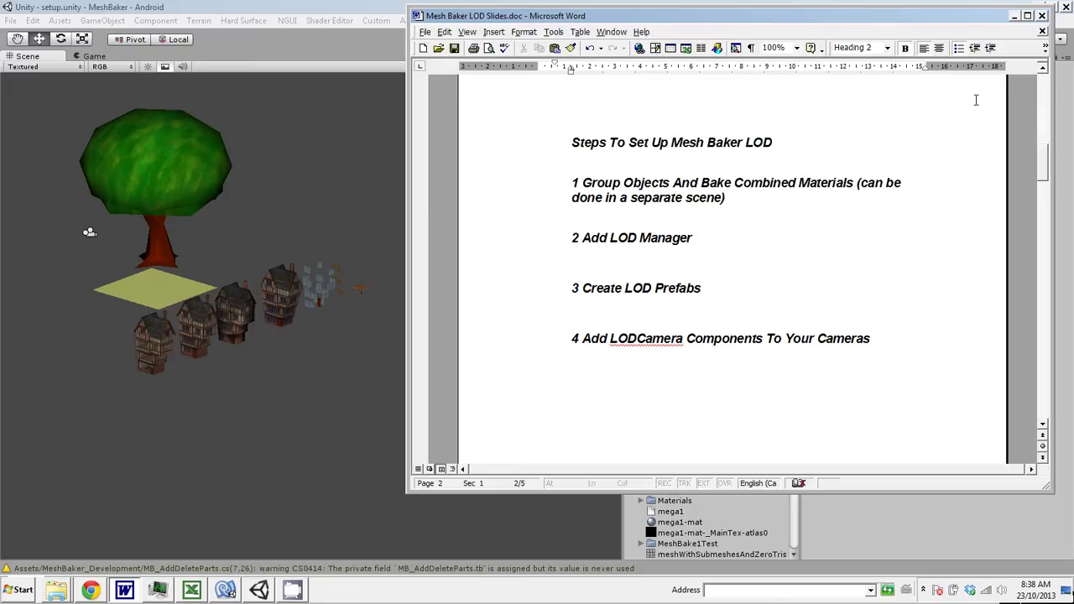
pyautogui.click(1015, 17)
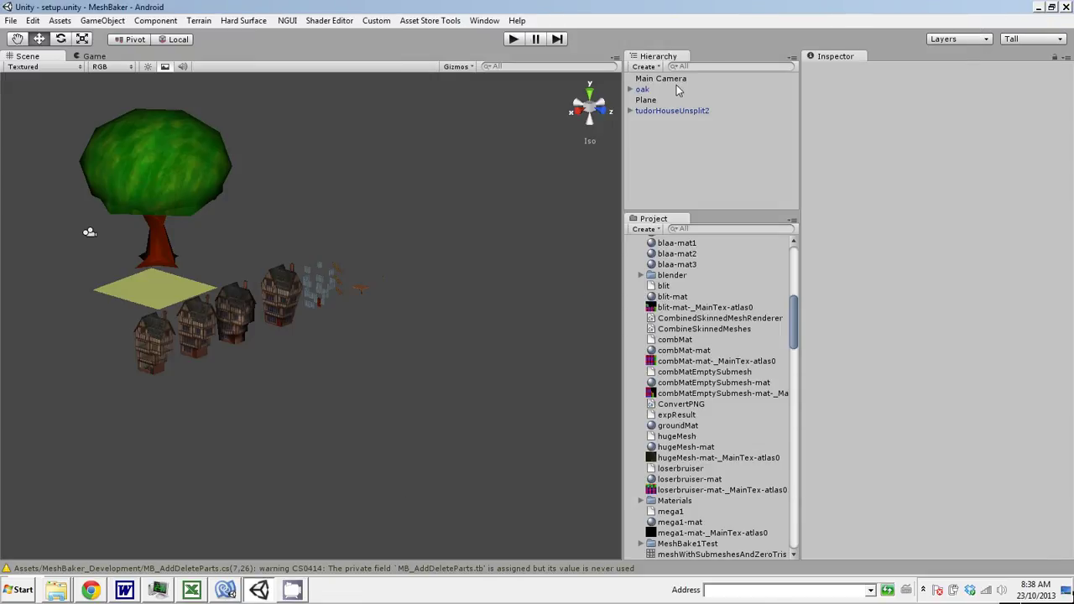
# Step: Locate and select the setup scene in the project's __LODTutorial folder
pyautogui.moveTo(796, 334); pyautogui.dragTo(803, 256)
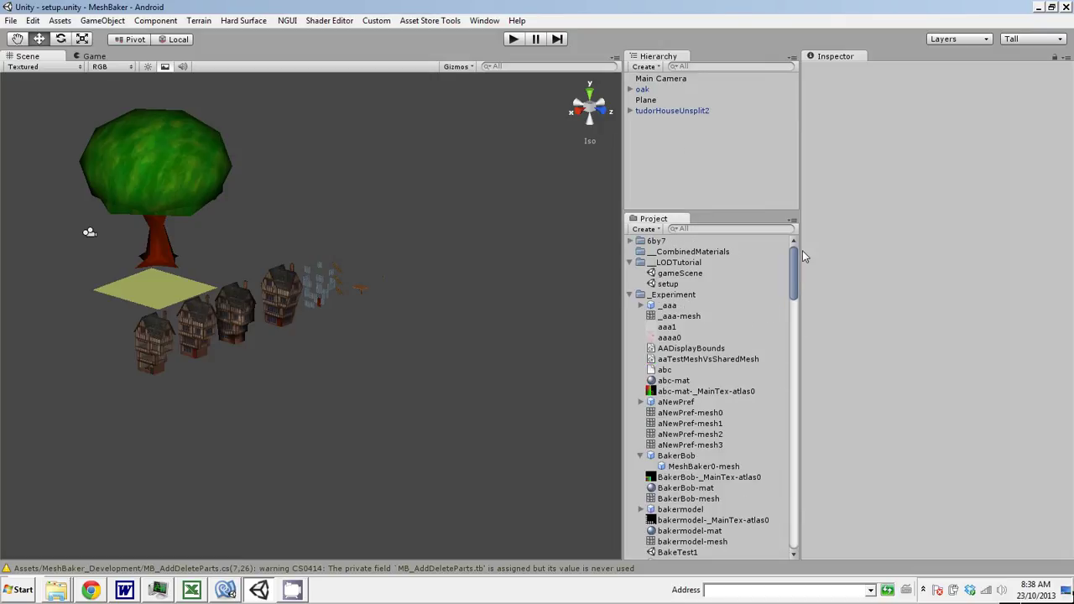
pyautogui.click(674, 286)
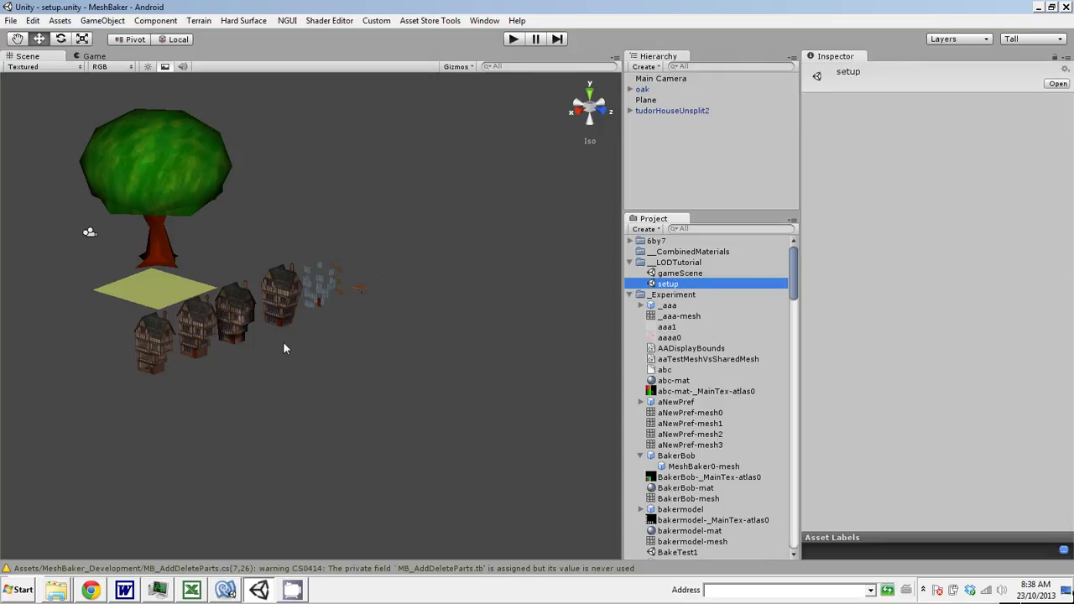
# Step: Spread the oak's LOD meshes apart along X, moving TreeLOD1 to about 15.9 and TreeLOD2 to about -16.2
pyautogui.click(650, 90)
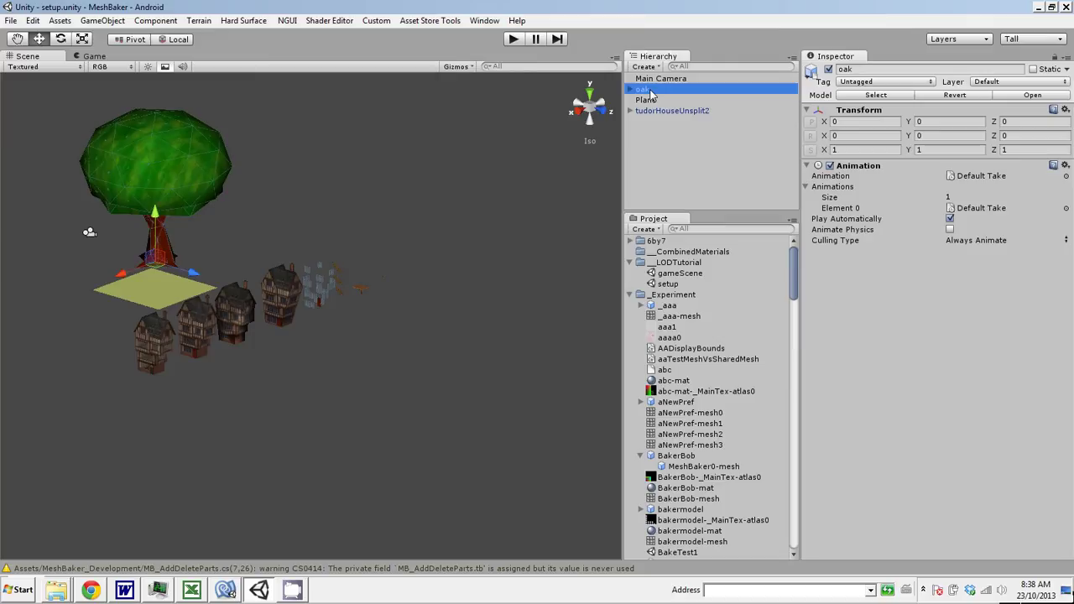
pyautogui.click(630, 89)
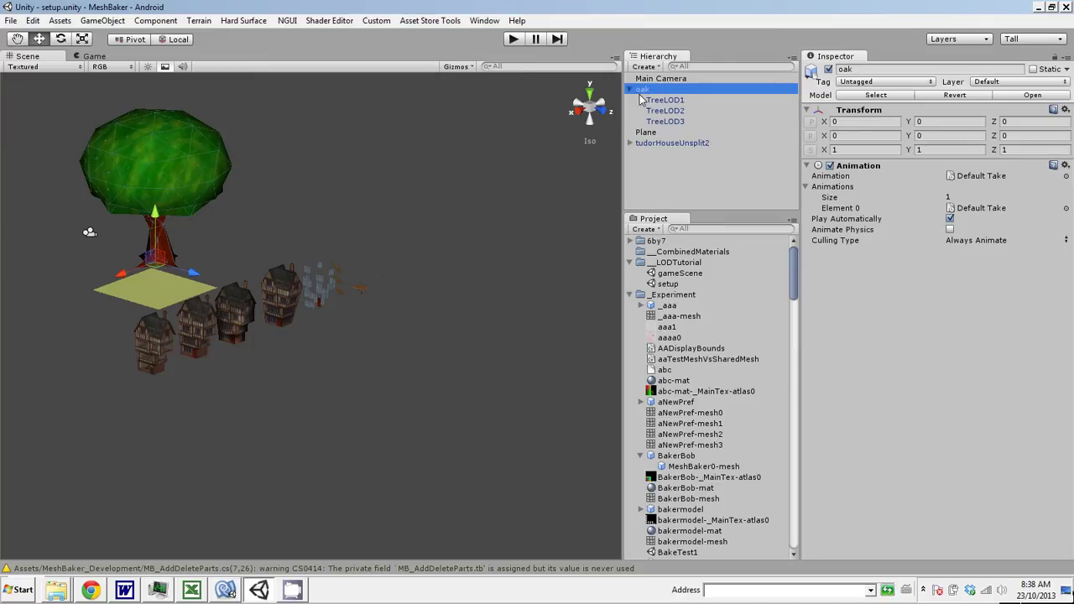
pyautogui.click(652, 100)
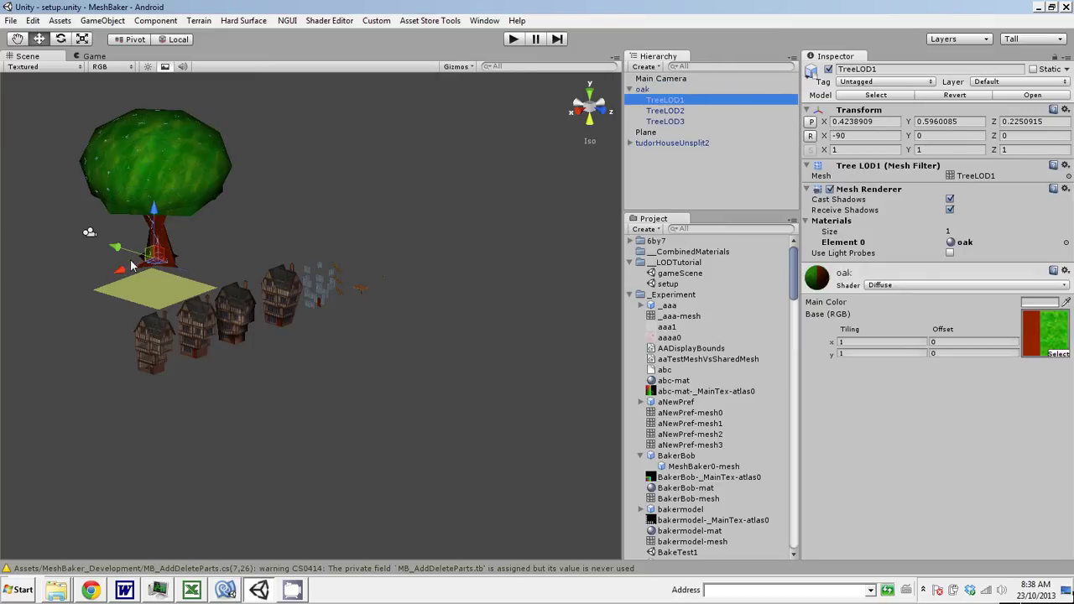
pyautogui.moveTo(132, 266); pyautogui.dragTo(39, 303)
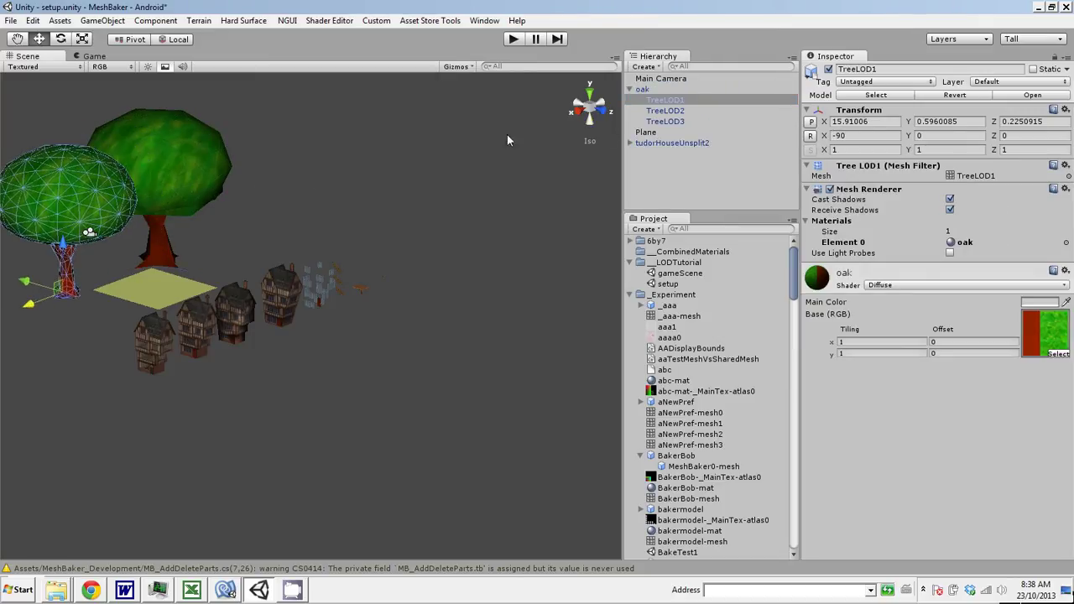
pyautogui.click(671, 111)
pyautogui.moveTo(118, 272); pyautogui.dragTo(214, 259)
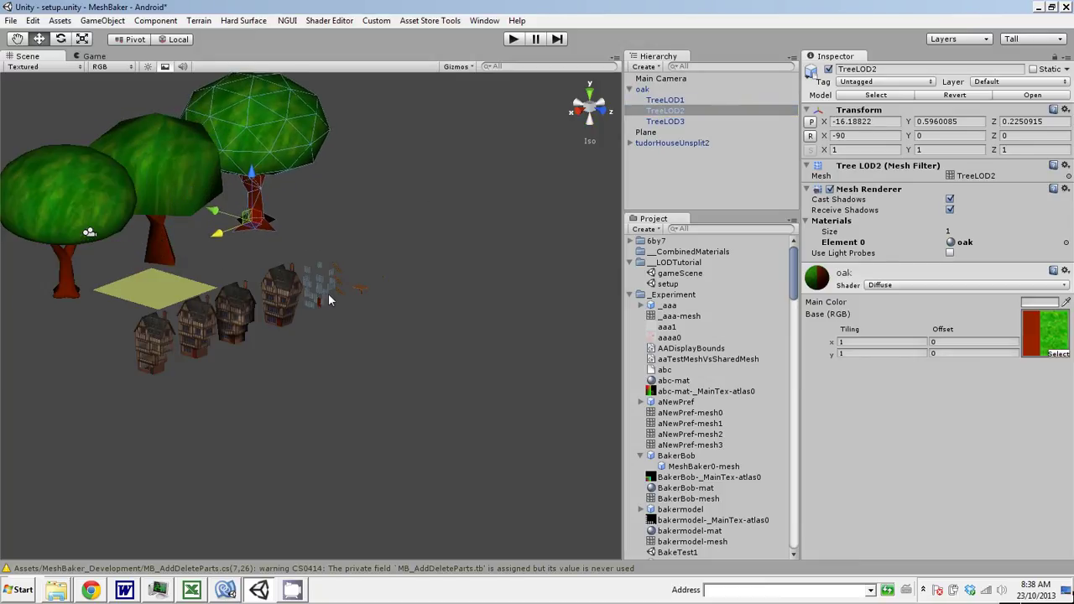
# Step: Expand tudorHouseUnsplit2 and inspect the materials and shaders of its Cup, Door and Table meshes
pyautogui.click(630, 142)
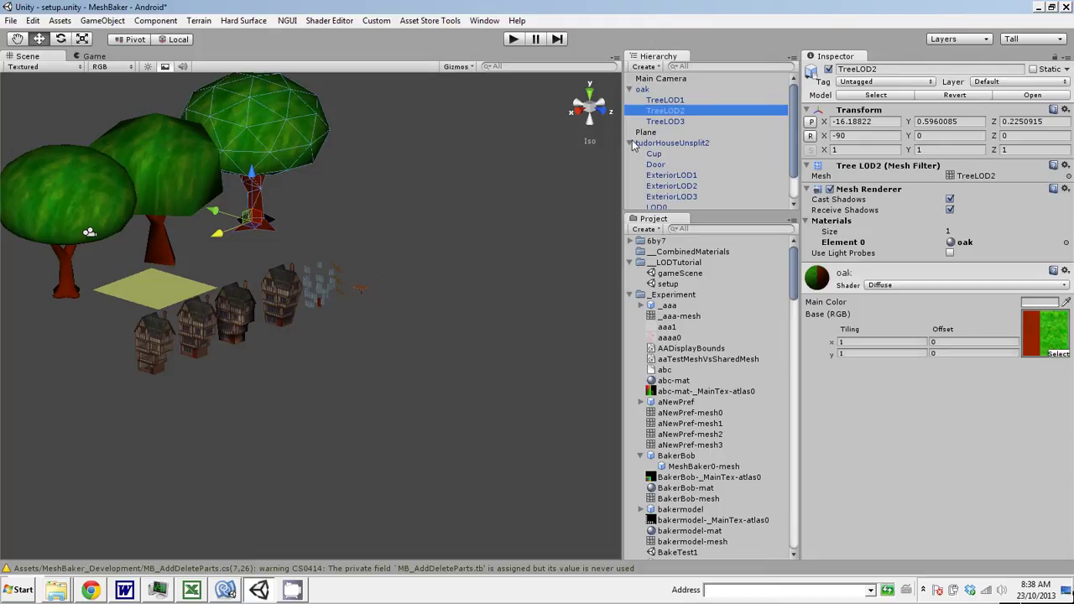
pyautogui.scroll(-2, 790, 151)
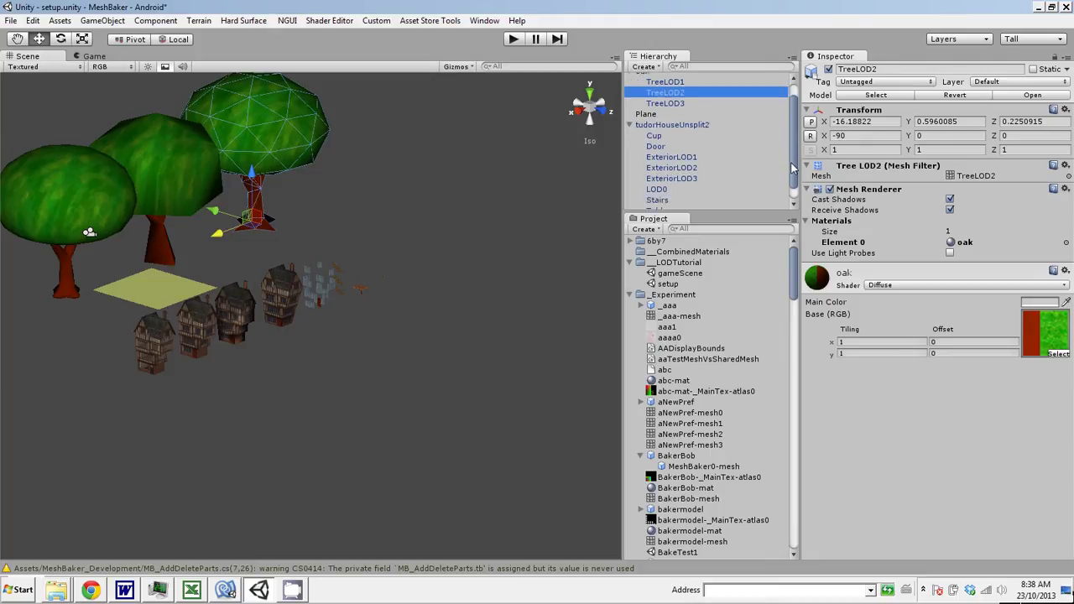
pyautogui.click(655, 123)
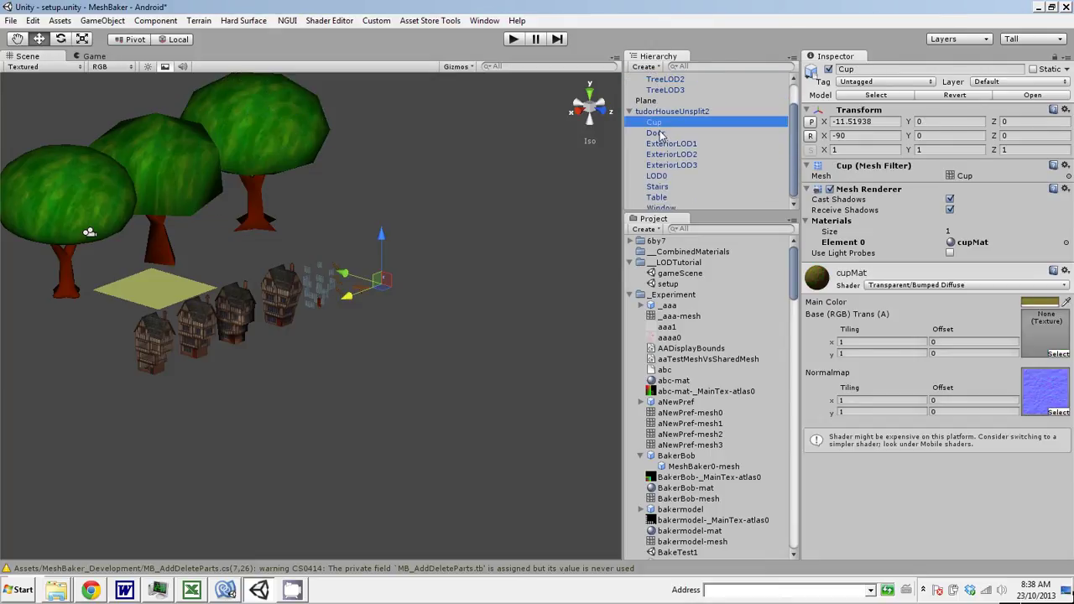
pyautogui.click(659, 133)
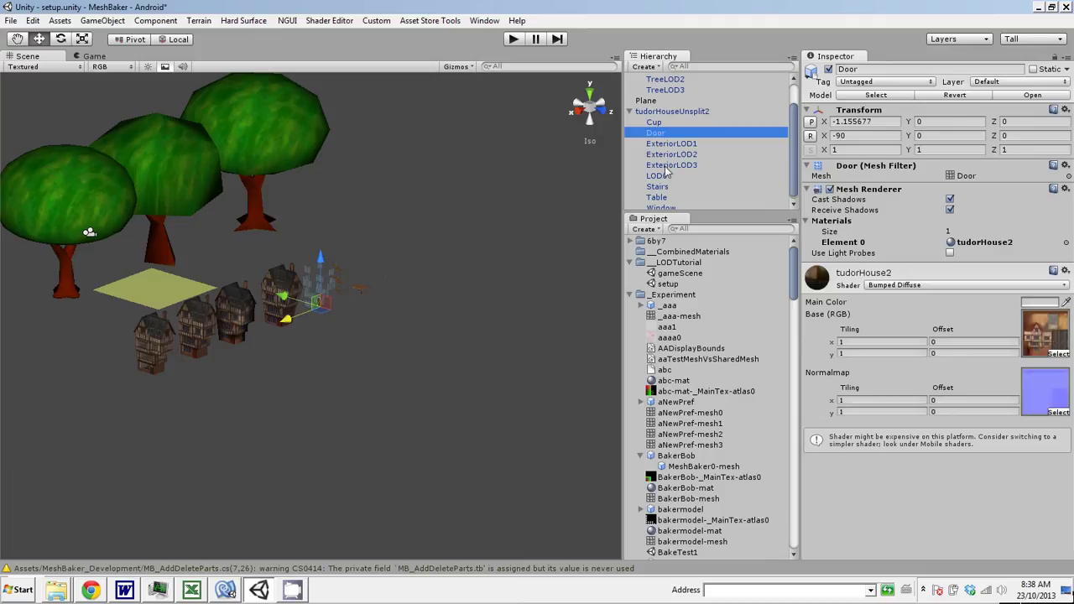
pyautogui.click(666, 197)
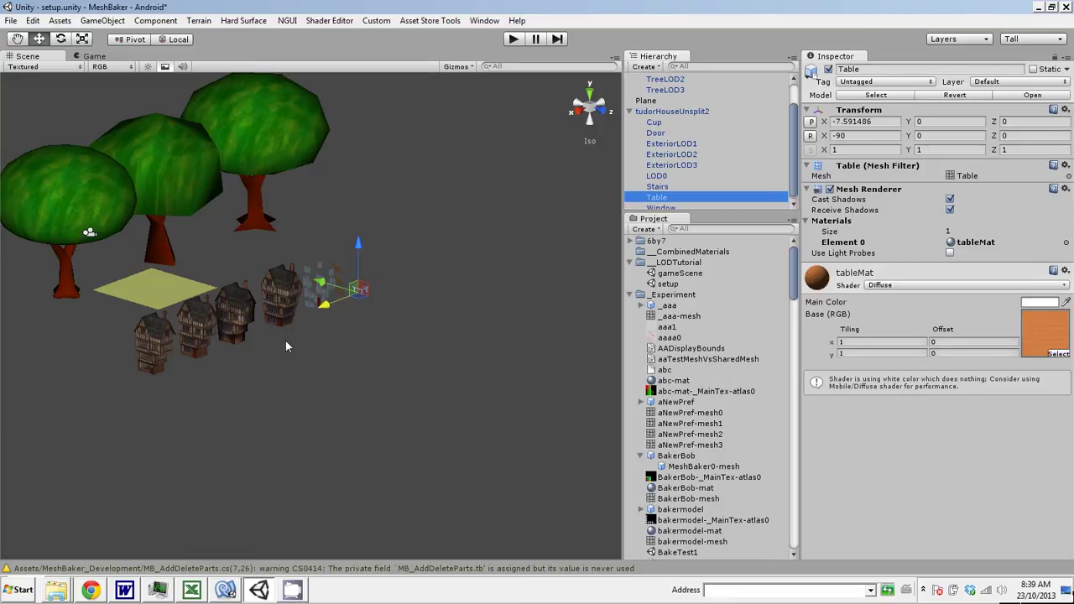
# Step: Inspect the four house detail meshes in the scene, from LOD0 through ExteriorLOD1, ExteriorLOD2 and ExteriorLOD3
pyautogui.scroll(3, 286, 340)
pyautogui.click(100, 360)
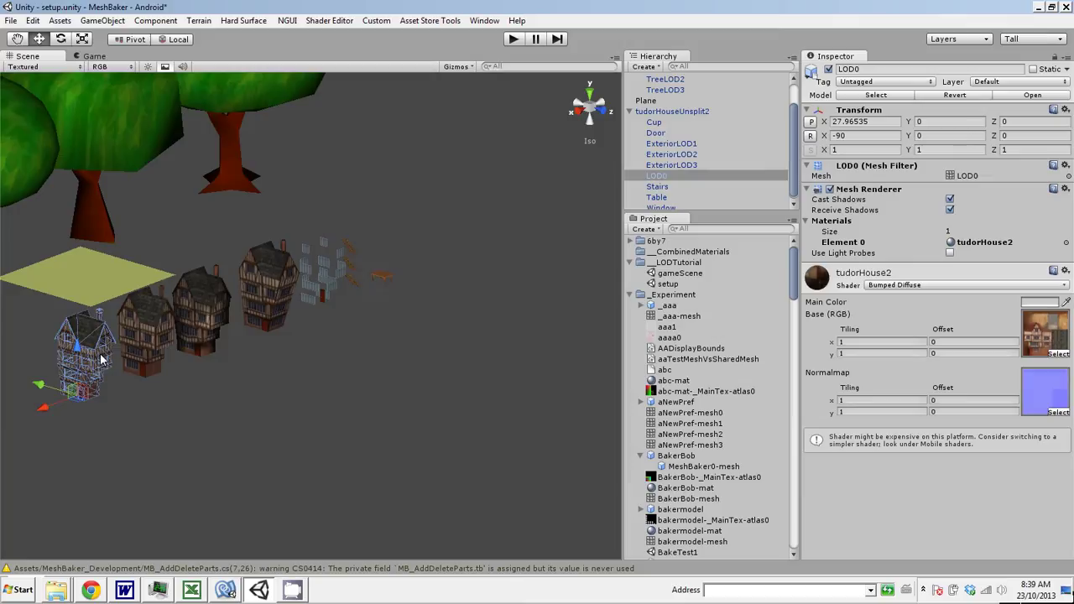
pyautogui.click(157, 323)
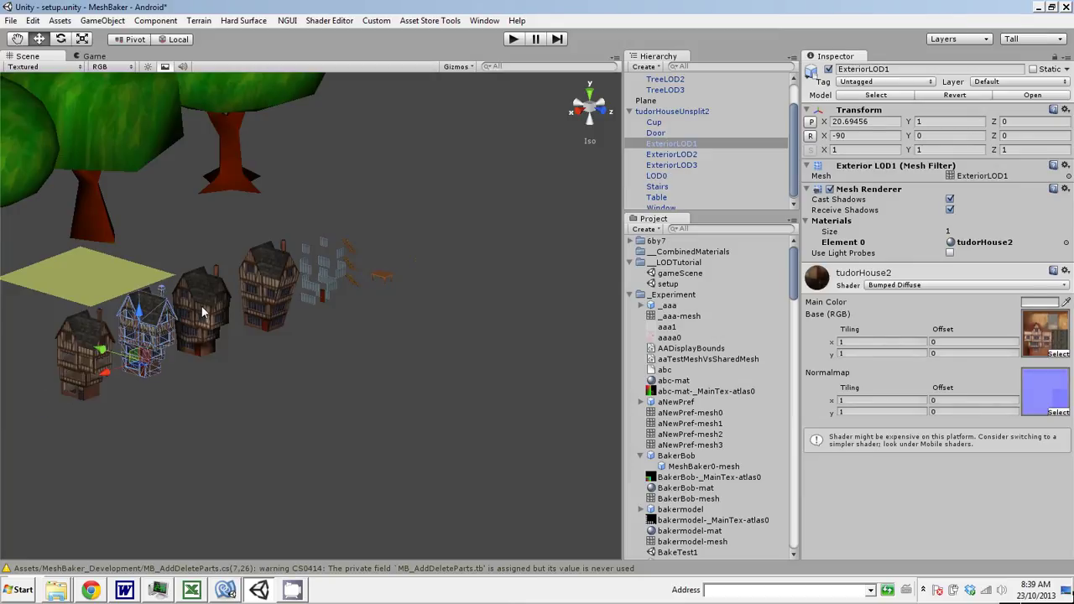
pyautogui.click(222, 304)
pyautogui.click(270, 286)
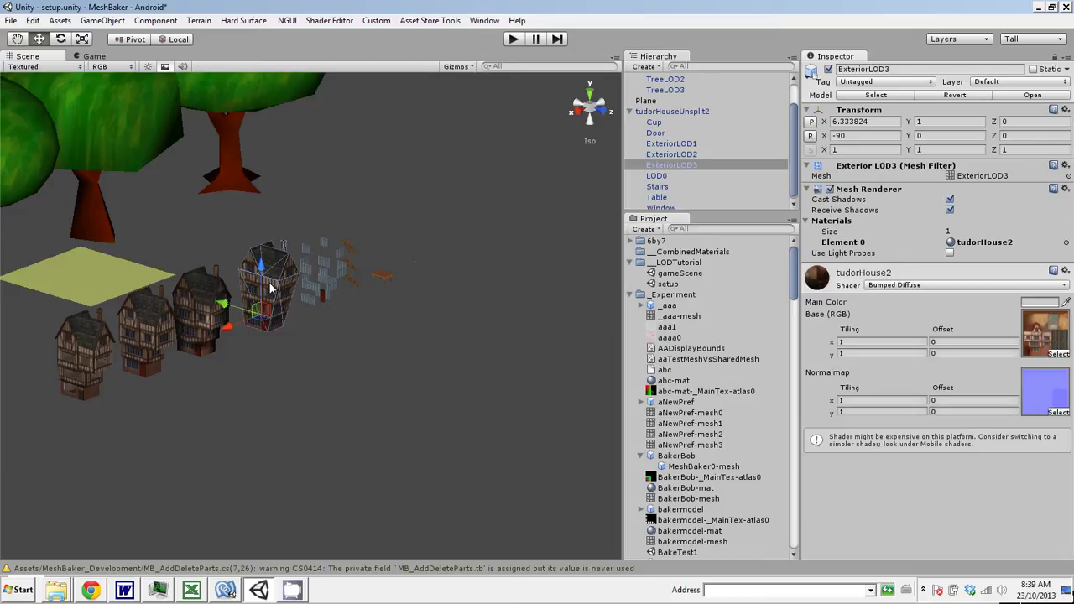
pyautogui.scroll(2, 431, 266)
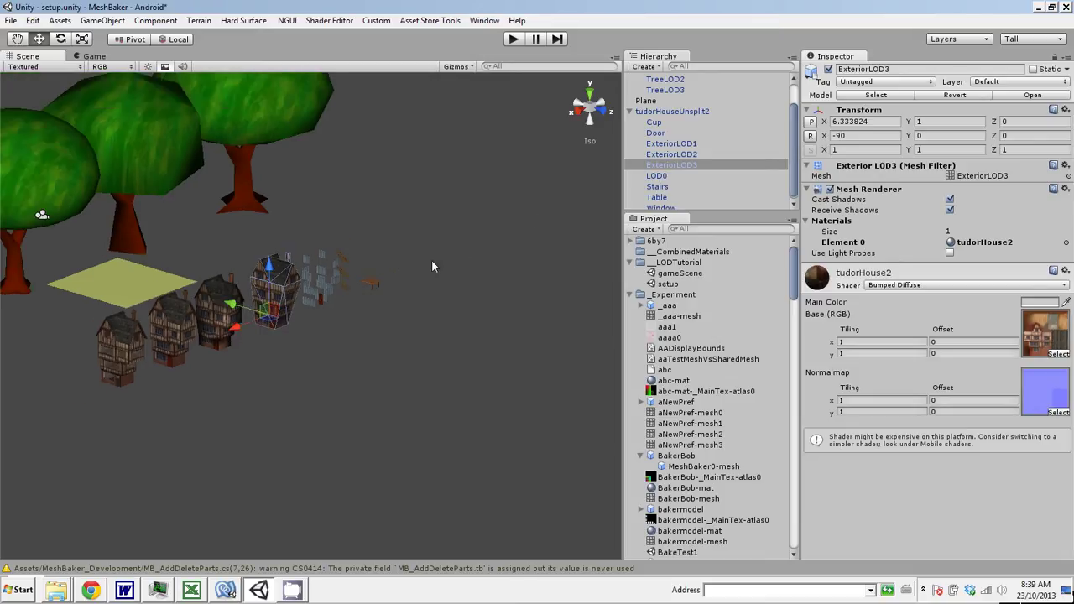
pyautogui.scroll(-3, 432, 266)
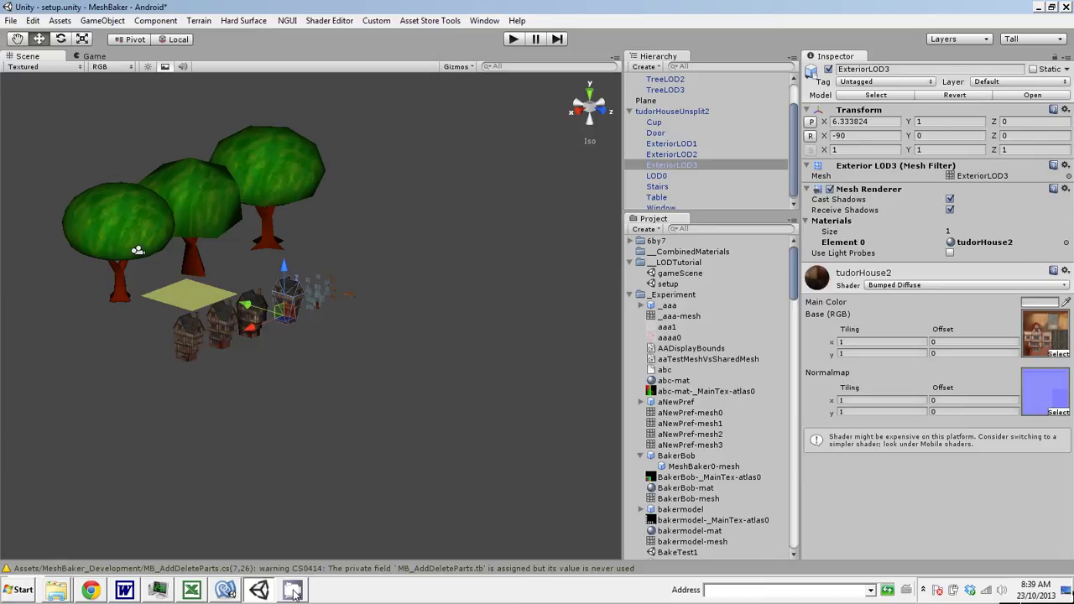
# Step: Switch to the Word slides, show the Things To Consider When Grouping page, and move the window lower on the desktop
pyautogui.click(126, 592)
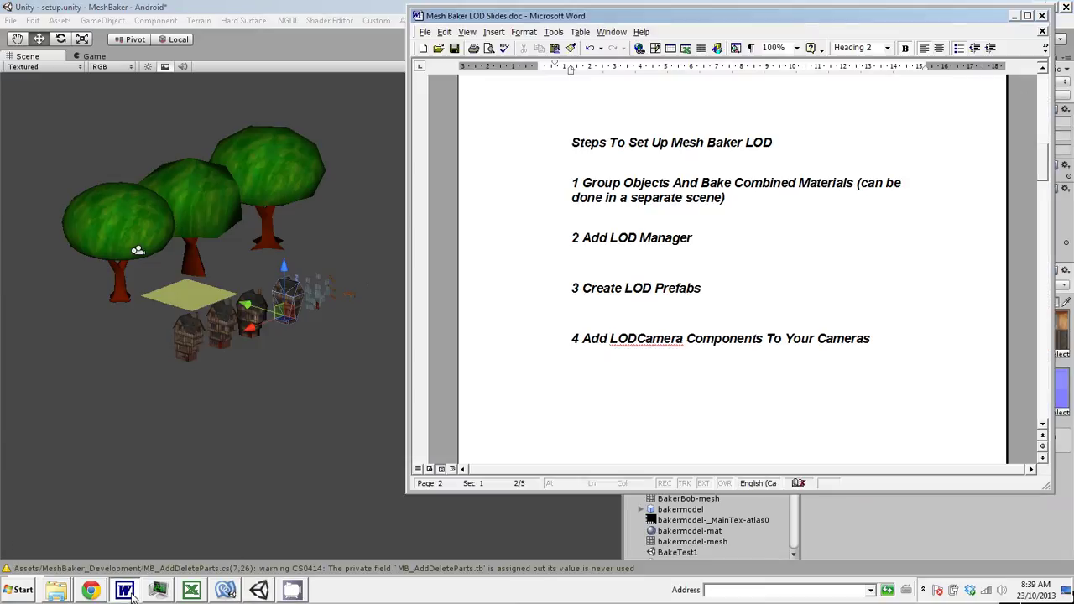
pyautogui.scroll(-10, 973, 253)
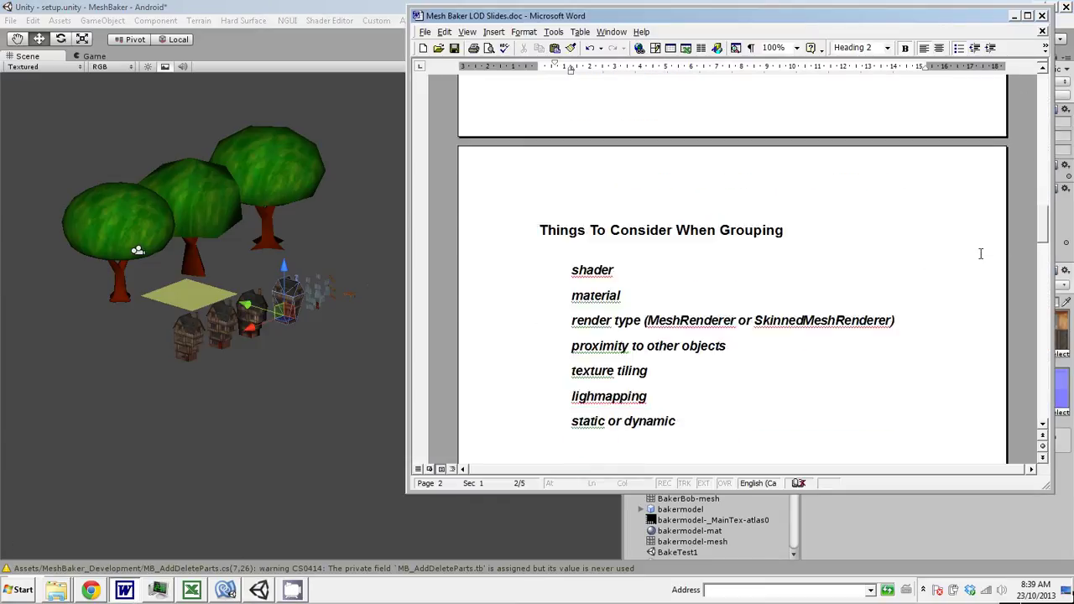
pyautogui.scroll(-1, 980, 253)
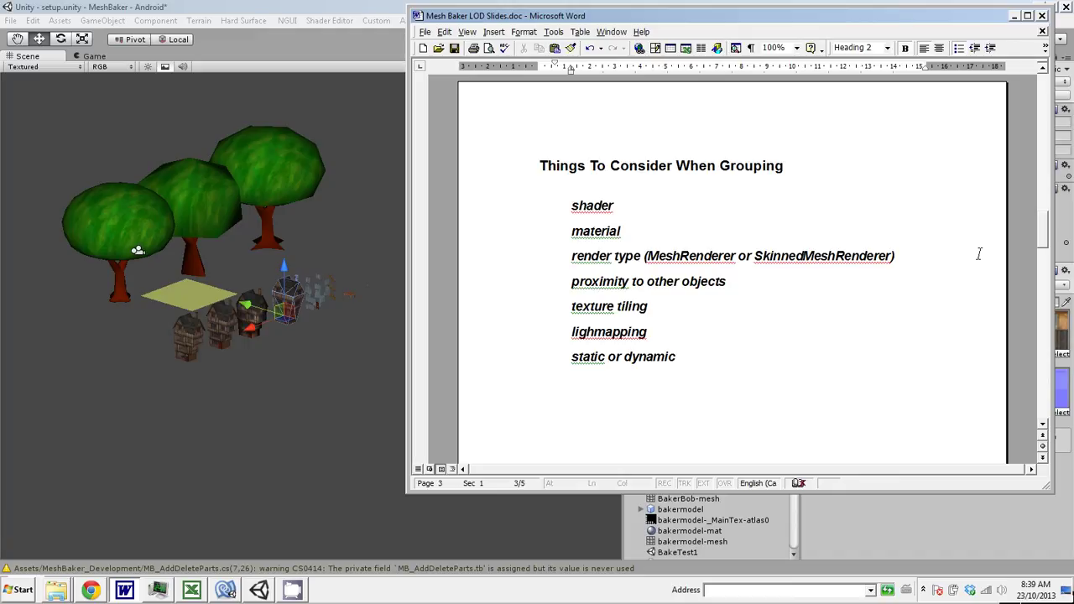
pyautogui.moveTo(778, 16); pyautogui.dragTo(803, 97)
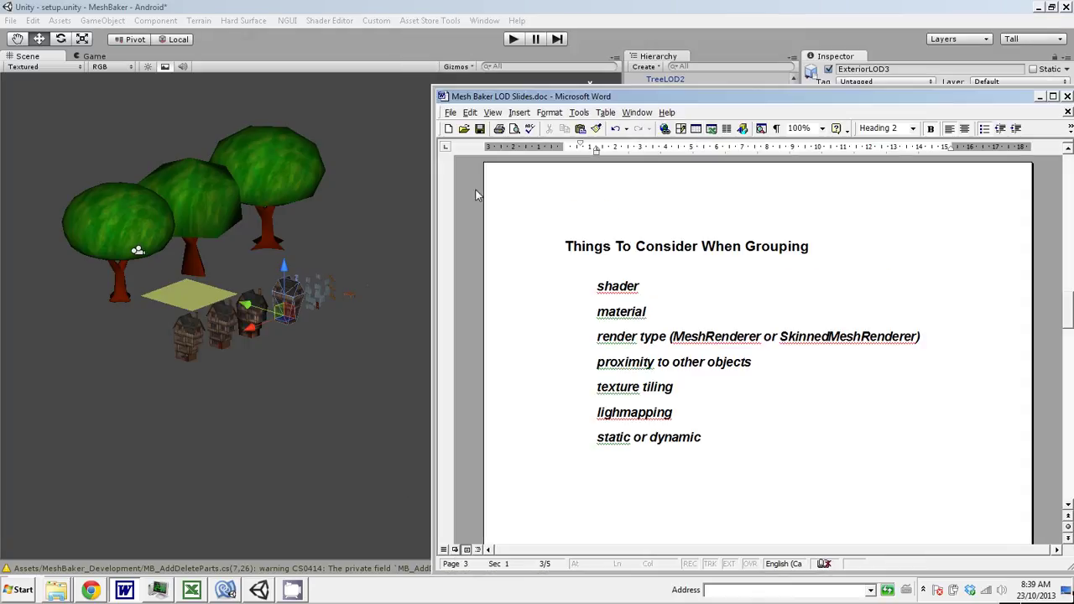
# Step: Return to Unity and examine the house models and their parts in the scene, selecting the tudorHouseUnsplit2 parent object
pyautogui.click(370, 369)
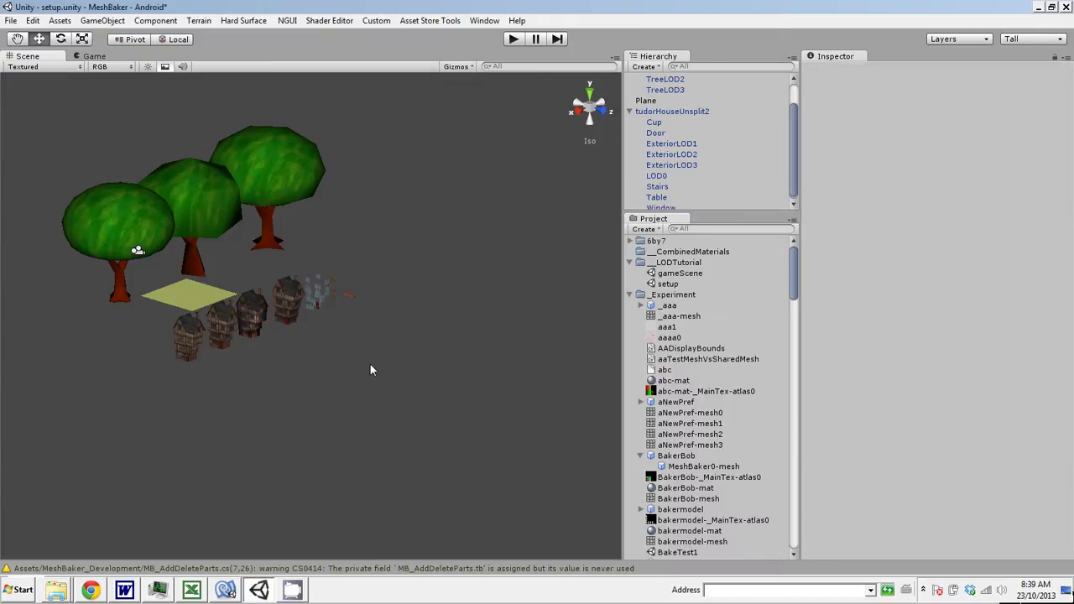
pyautogui.scroll(5, 370, 369)
pyautogui.scroll(2, 370, 369)
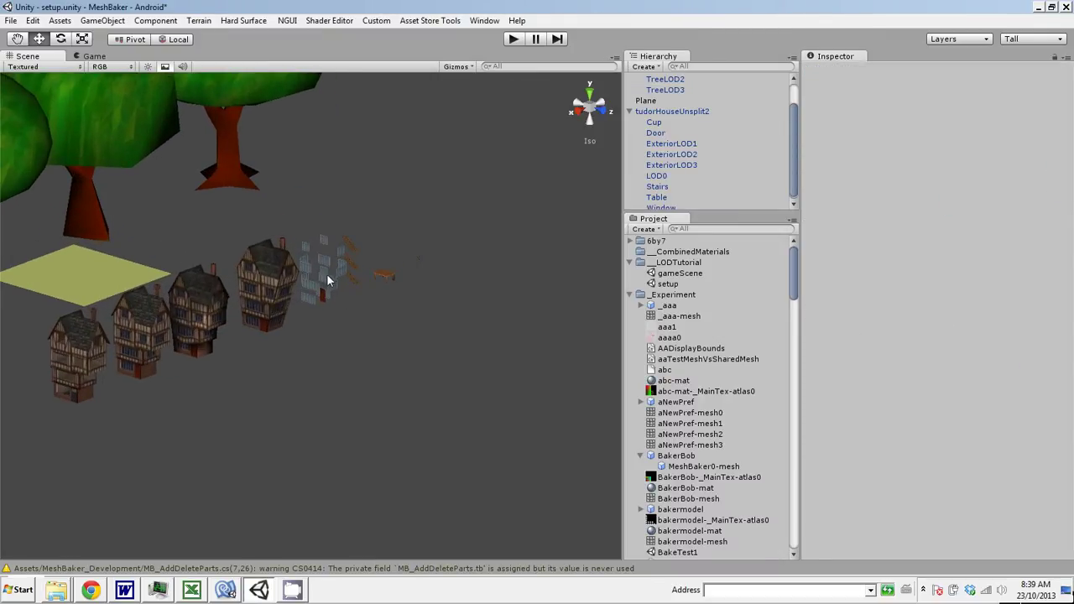
pyautogui.click(266, 282)
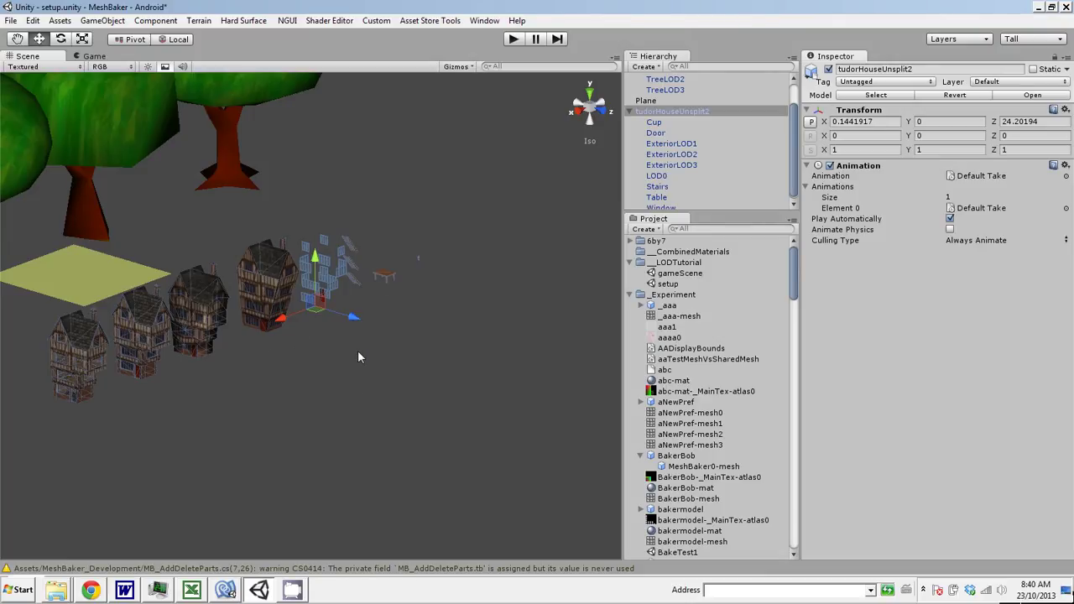
pyautogui.scroll(-3, 357, 357)
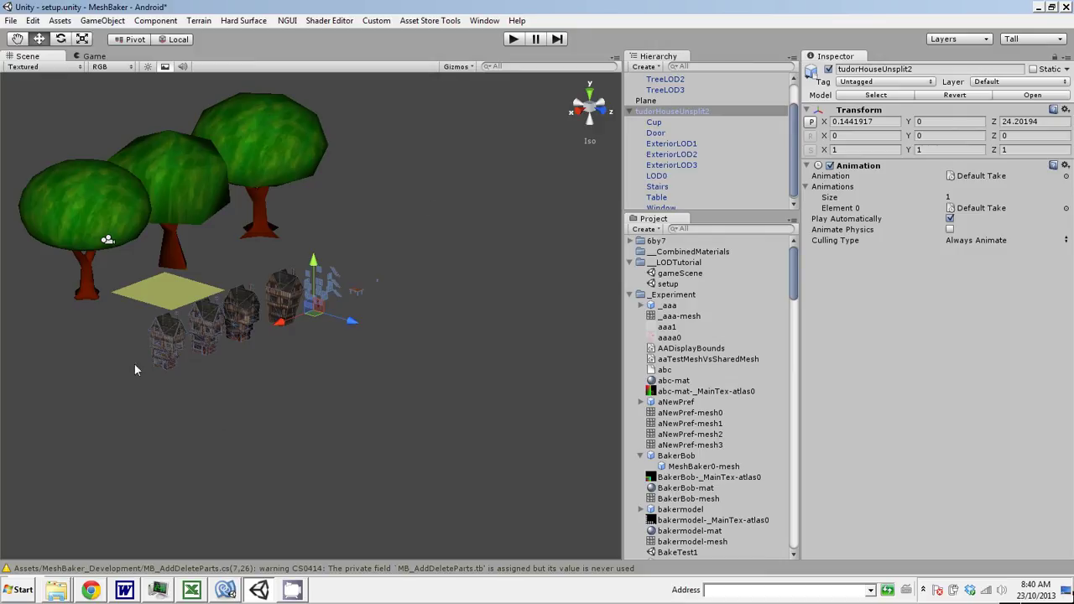
# Step: Switch back to the Word slides and review the grouping considerations, the list of scene objects and the four proposed groups
pyautogui.click(129, 592)
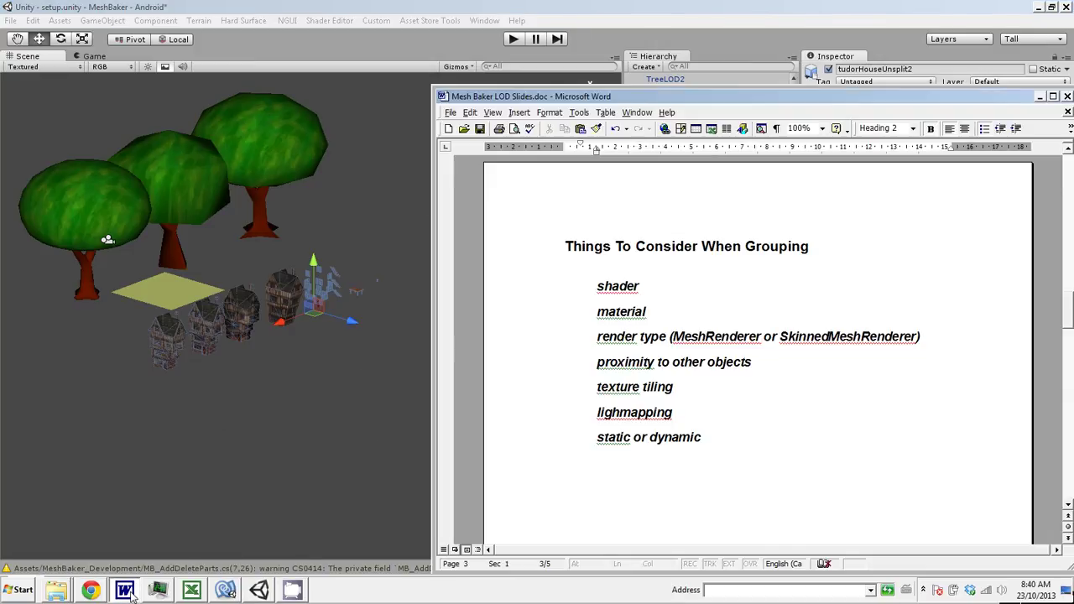
pyautogui.moveTo(673, 99); pyautogui.dragTo(692, 52)
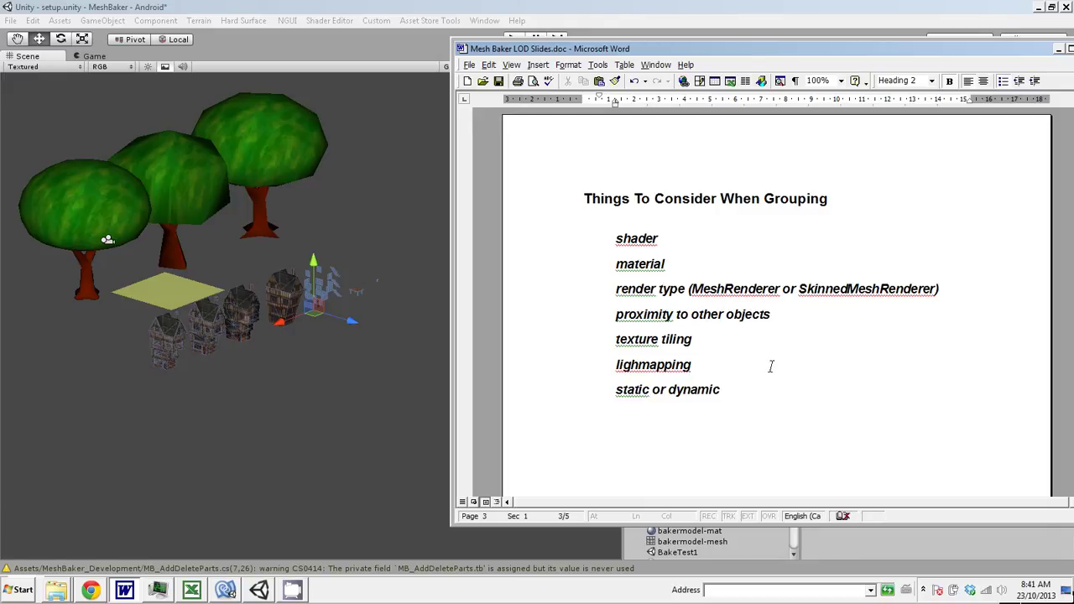
pyautogui.scroll(-4, 772, 366)
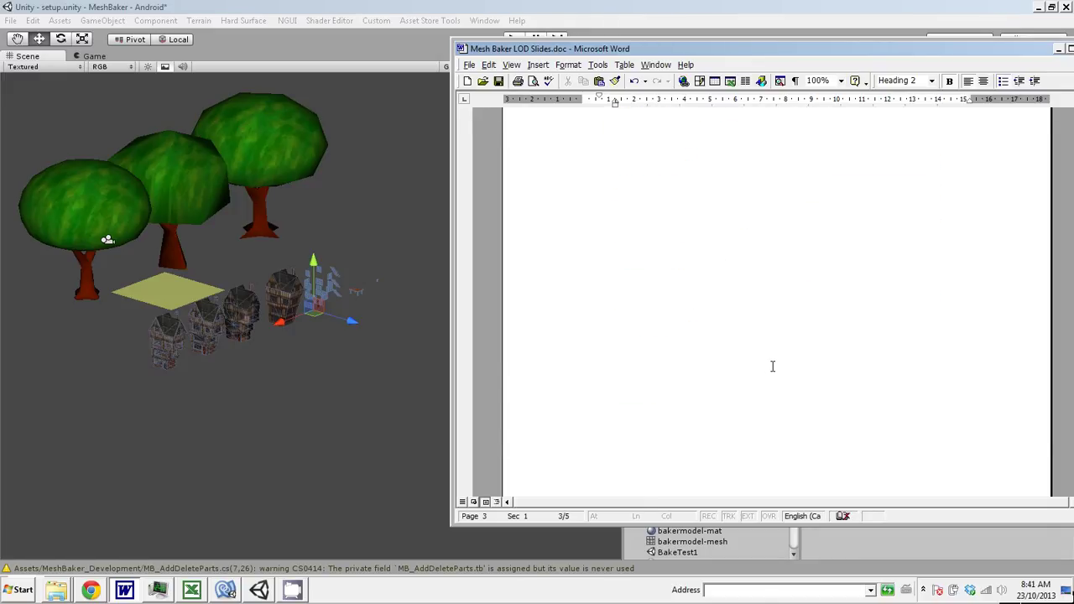
pyautogui.scroll(-10, 771, 366)
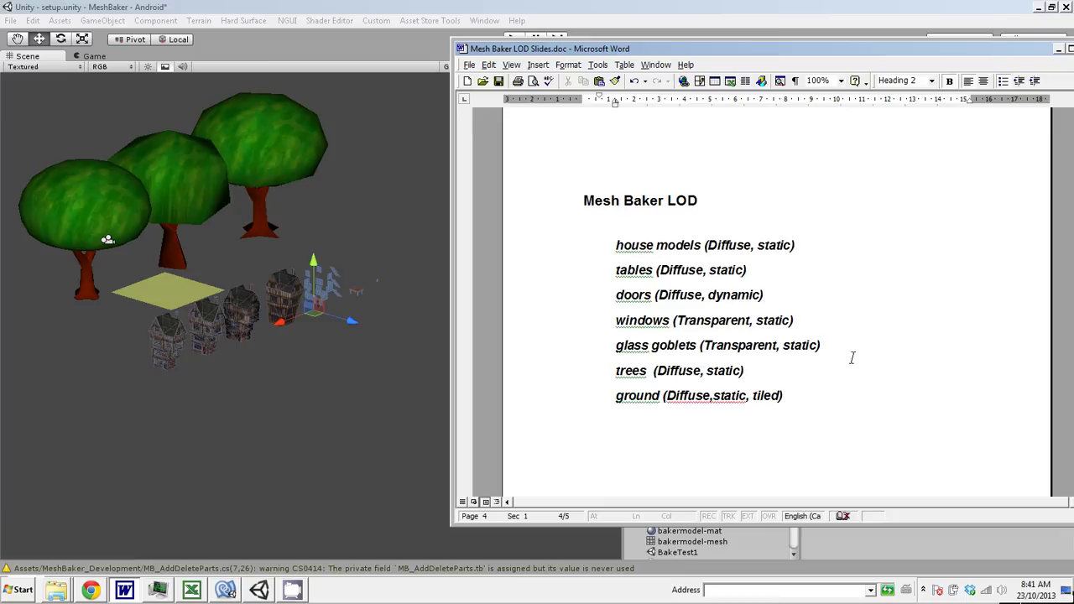
pyautogui.scroll(-10, 852, 359)
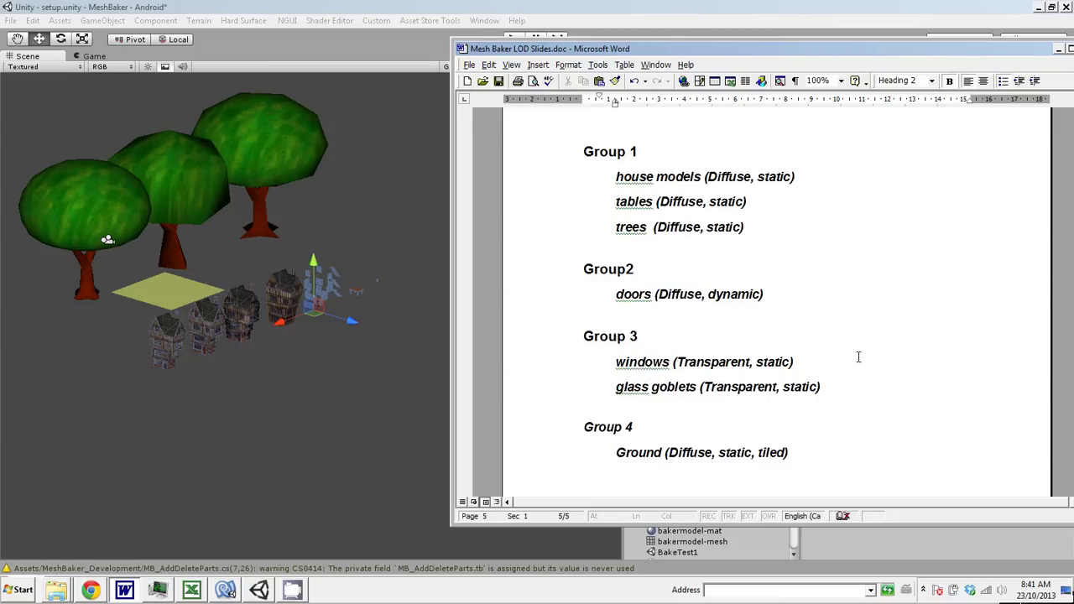
# Step: Add the line "Stairs (Diffuse,static)" below the trees entry in Group 1
pyautogui.scroll(1, 857, 357)
pyautogui.click(754, 226)
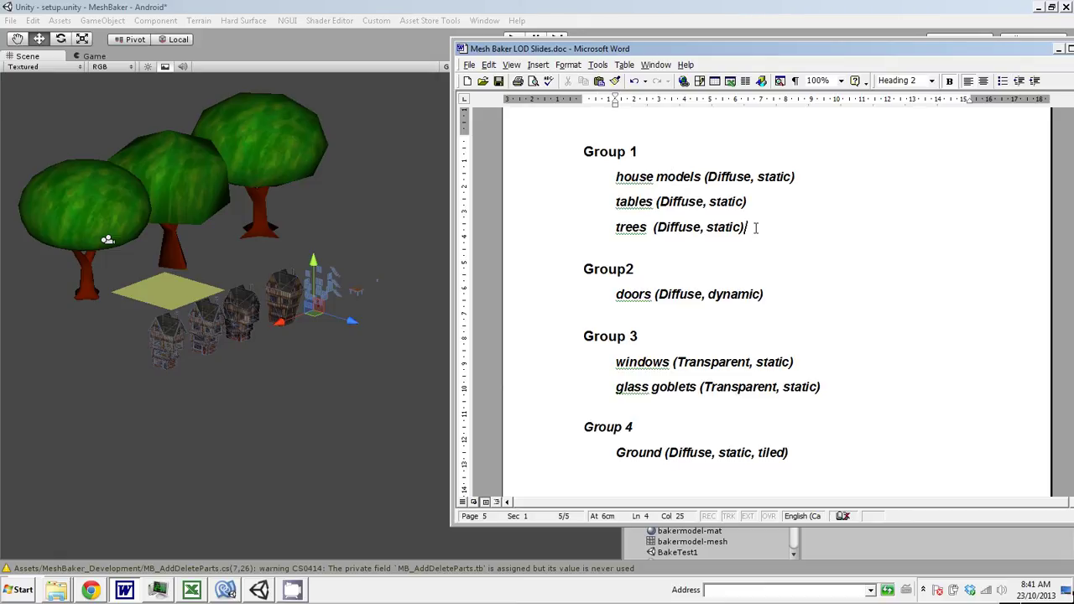
pyautogui.press('Return')
pyautogui.press('Tab')
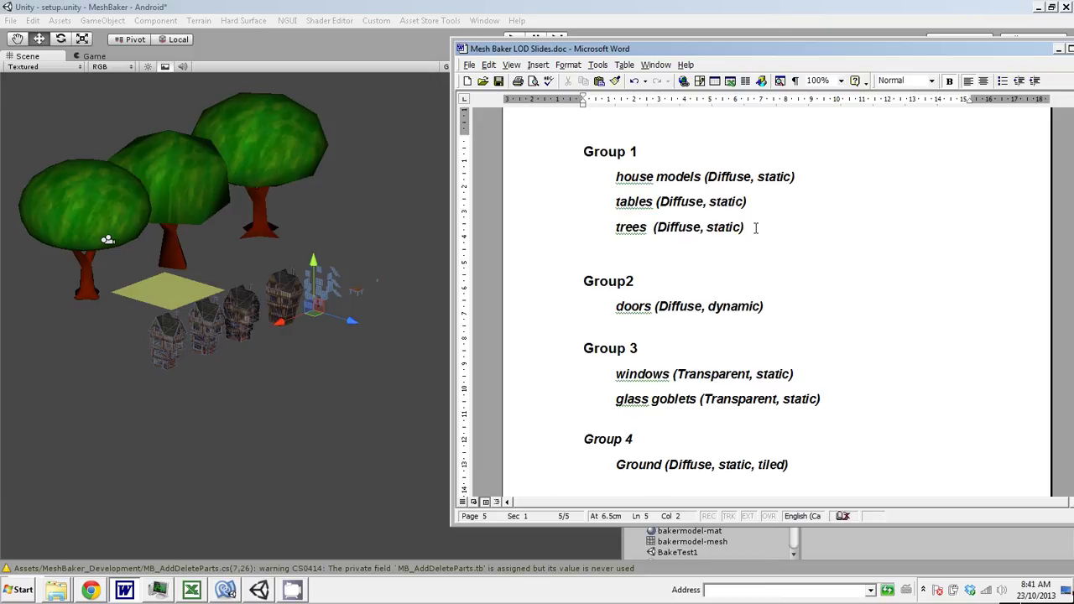
pyautogui.write('Stari')
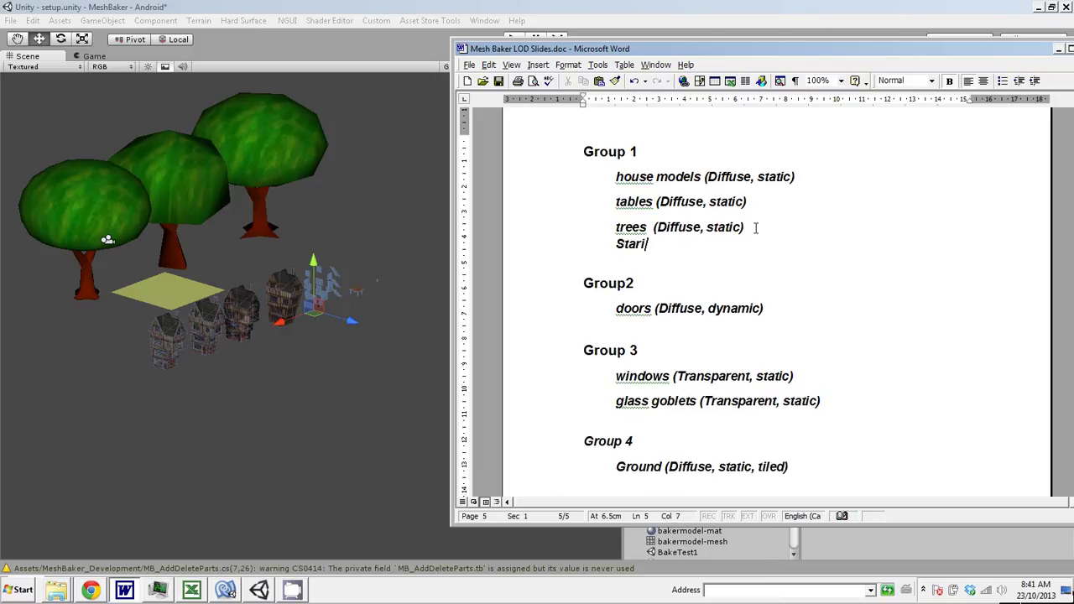
pyautogui.press('BackSpace')
pyautogui.press('BackSpace')
pyautogui.write('irs (Diffuse')
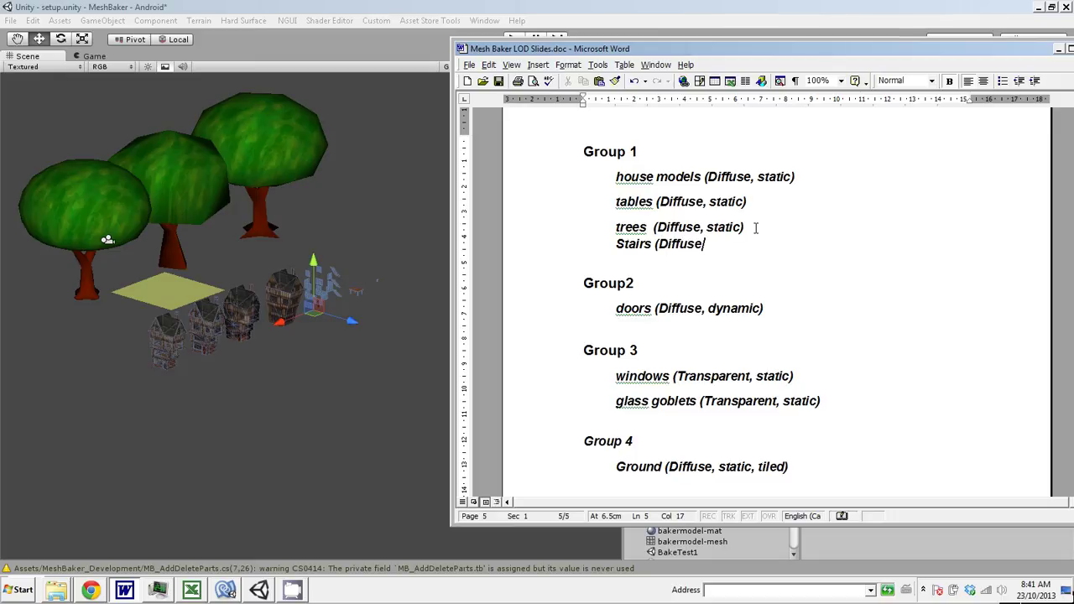
pyautogui.write(',static)')
pyautogui.click(755, 227)
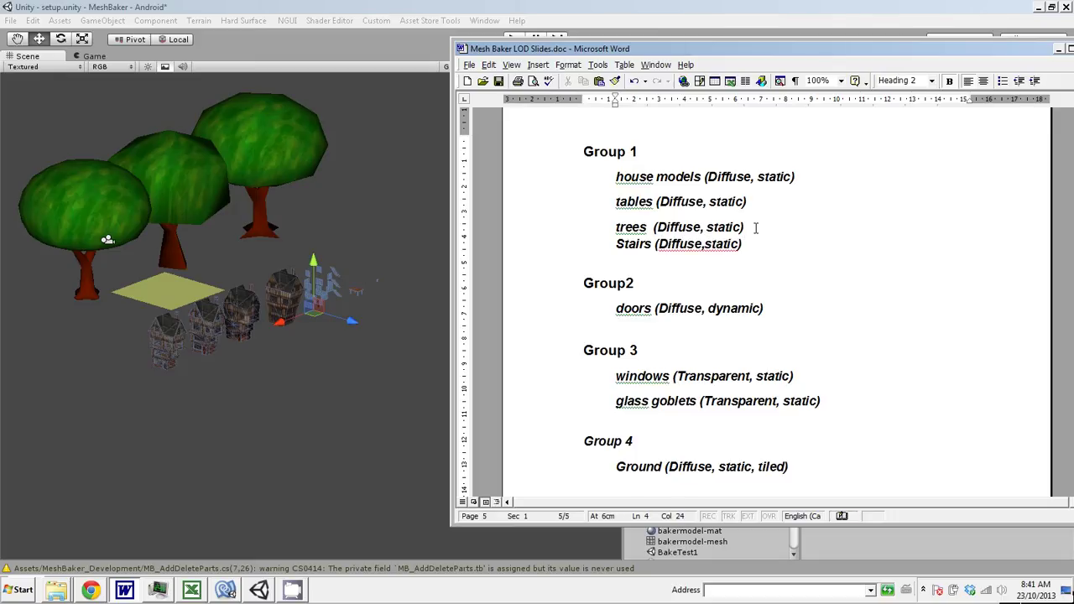
pyautogui.press('Return')
pyautogui.press('BackSpace')
pyautogui.press('BackSpace')
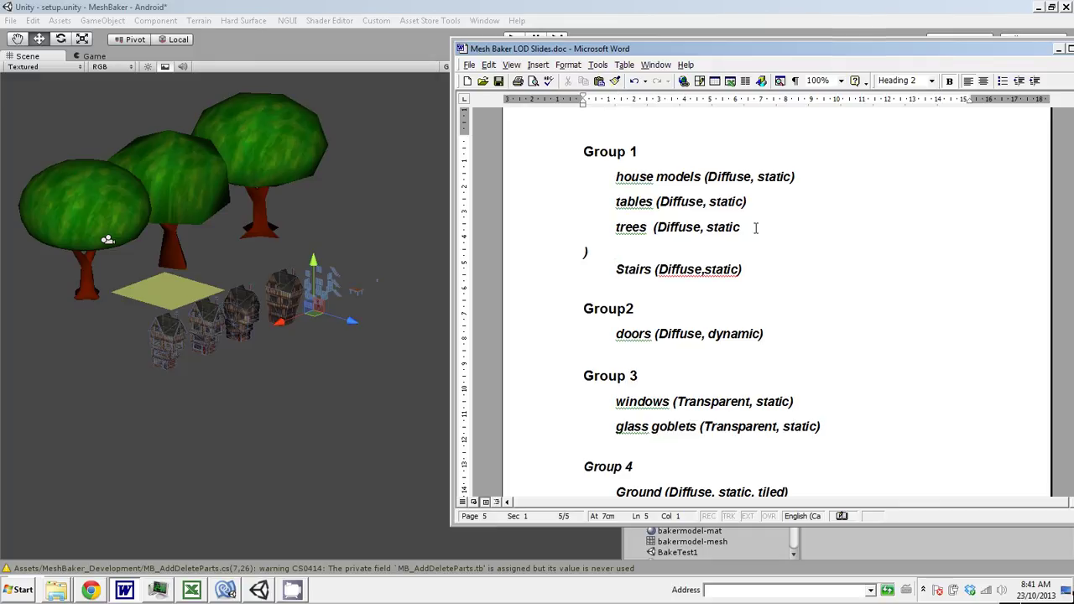
pyautogui.click(836, 272)
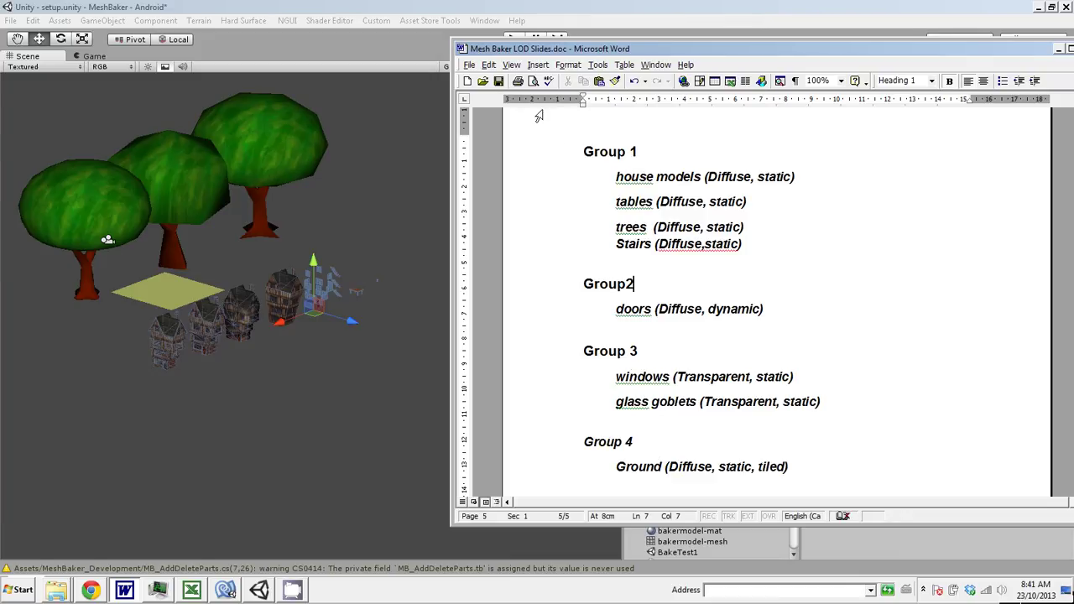
# Step: Save the slides document and select the Group 4 heading together with its Ground entry
pyautogui.click(499, 82)
pyautogui.click(797, 467)
pyautogui.moveTo(797, 467); pyautogui.dragTo(729, 451)
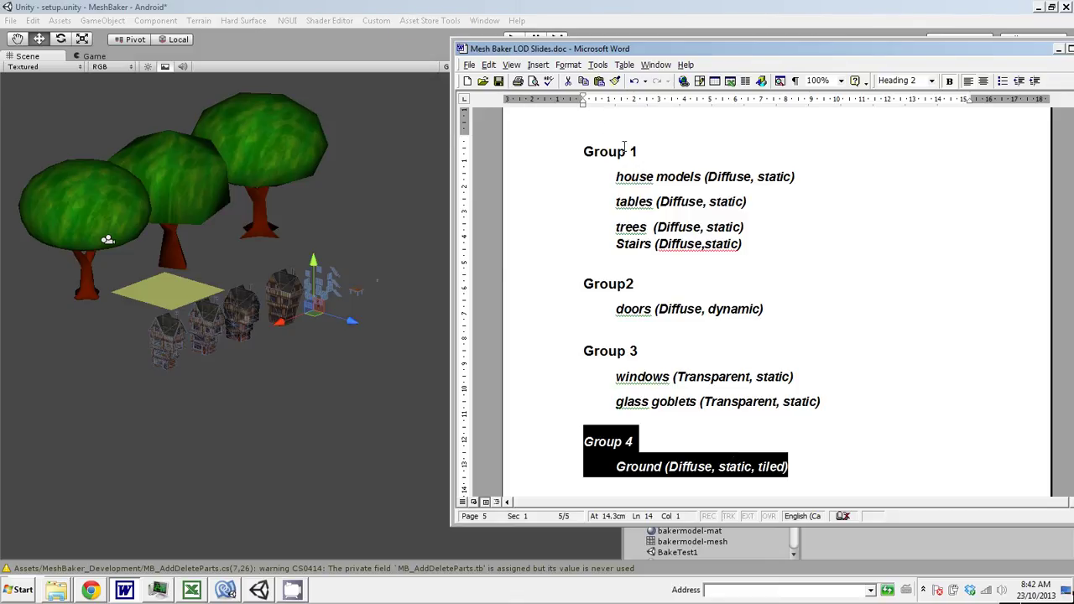
# Step: Switch to Unity and create a Mesh And Material Baker object in the scene
pyautogui.click(390, 9)
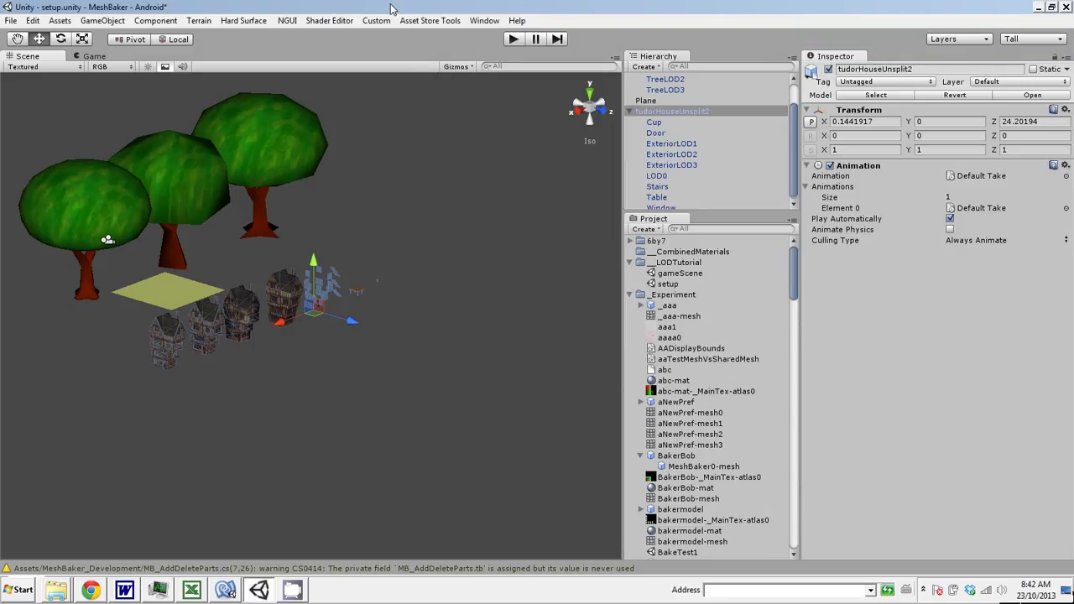
pyautogui.moveTo(791, 173); pyautogui.dragTo(792, 144)
pyautogui.click(102, 20)
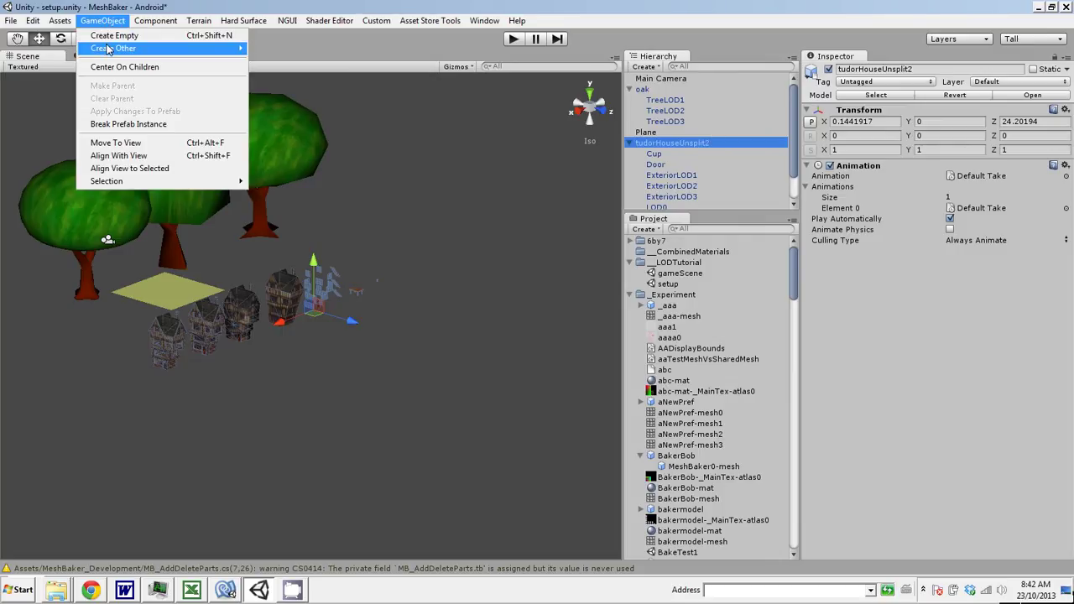
pyautogui.moveTo(151, 49)
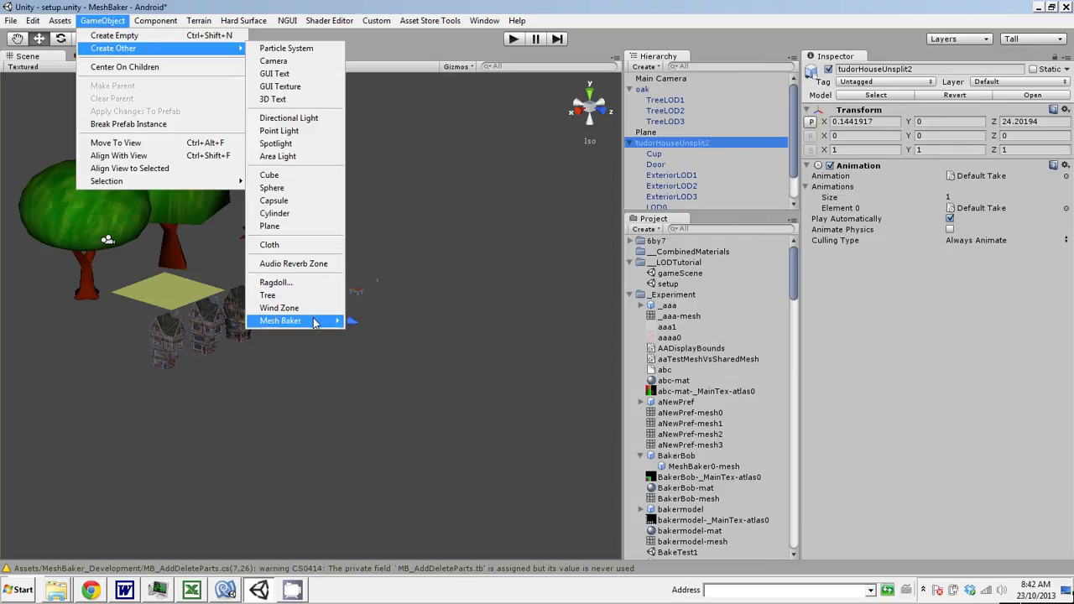
pyautogui.moveTo(319, 322)
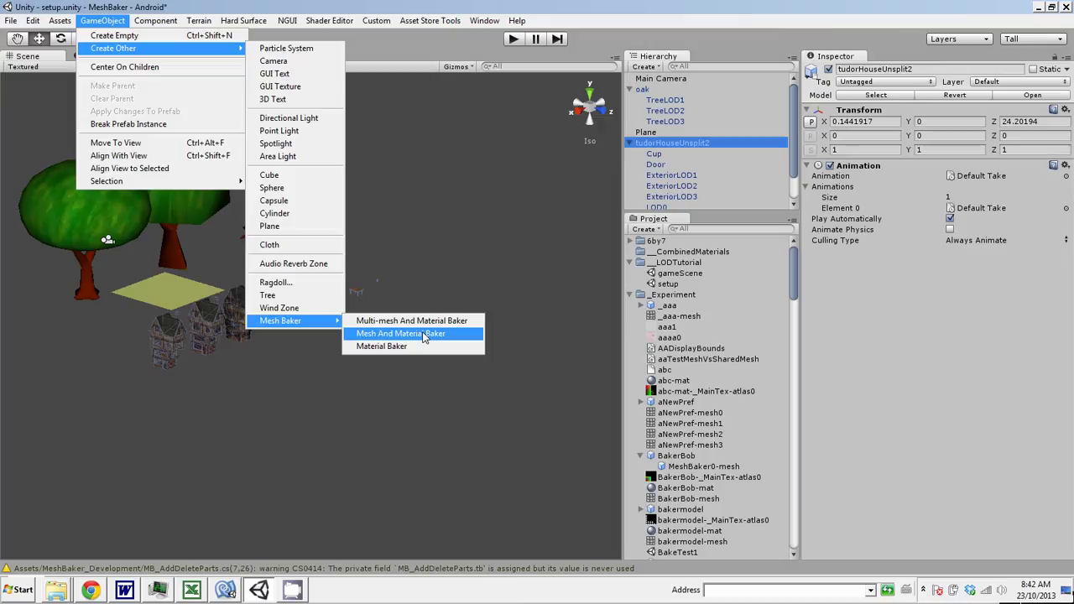
pyautogui.click(423, 332)
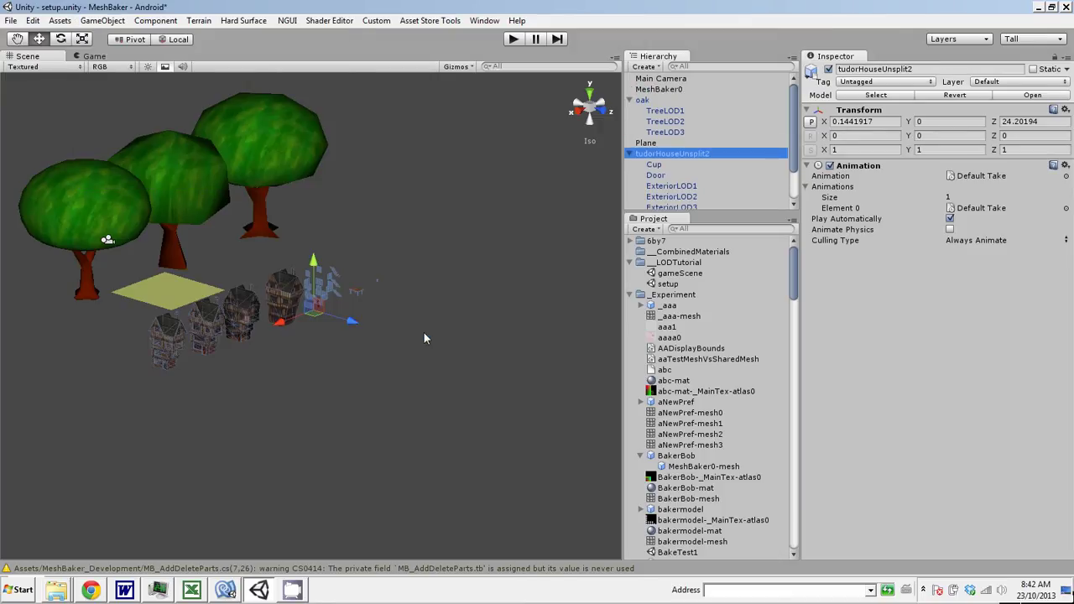
# Step: Open the tools for adding objects from the MeshBaker0 object and generate the report of shaders in the scene
pyautogui.click(676, 90)
pyautogui.click(877, 192)
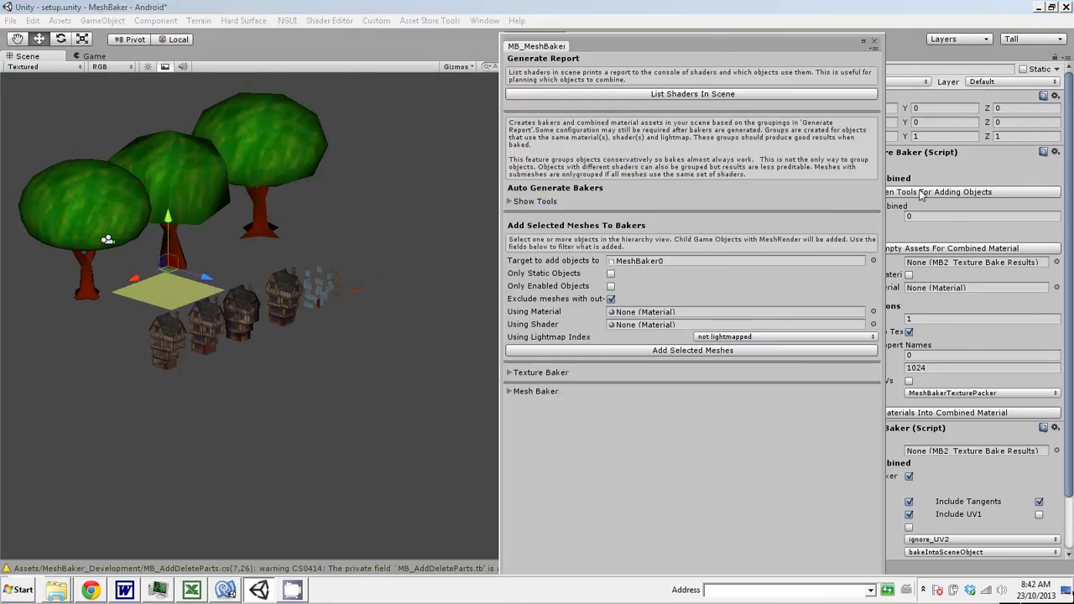
pyautogui.click(651, 95)
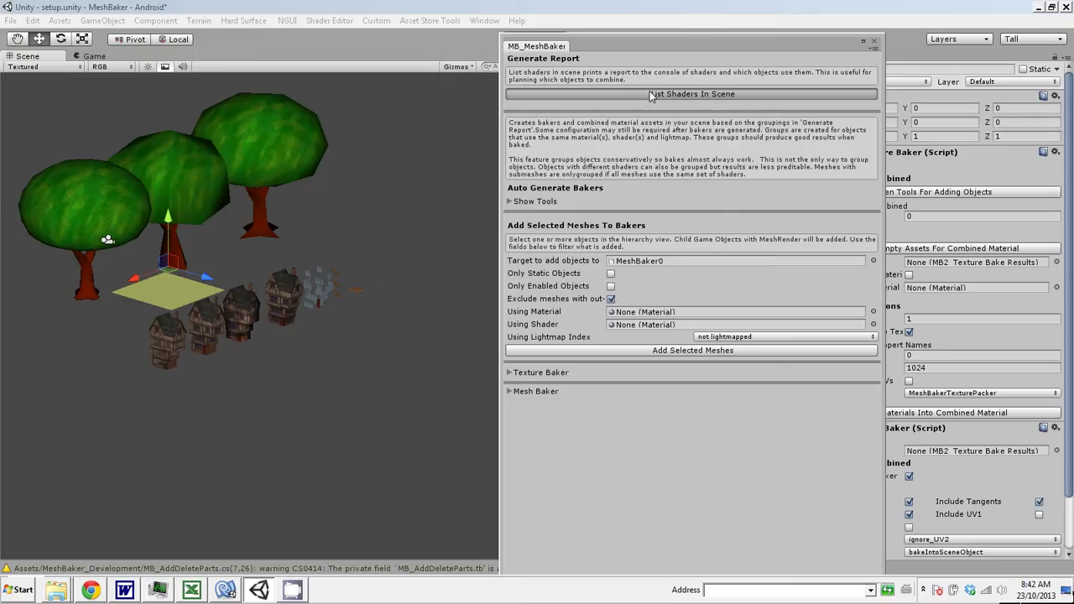
# Step: Open the Console and show the full text of the shader report entry
pyautogui.click(247, 12)
pyautogui.click(484, 20)
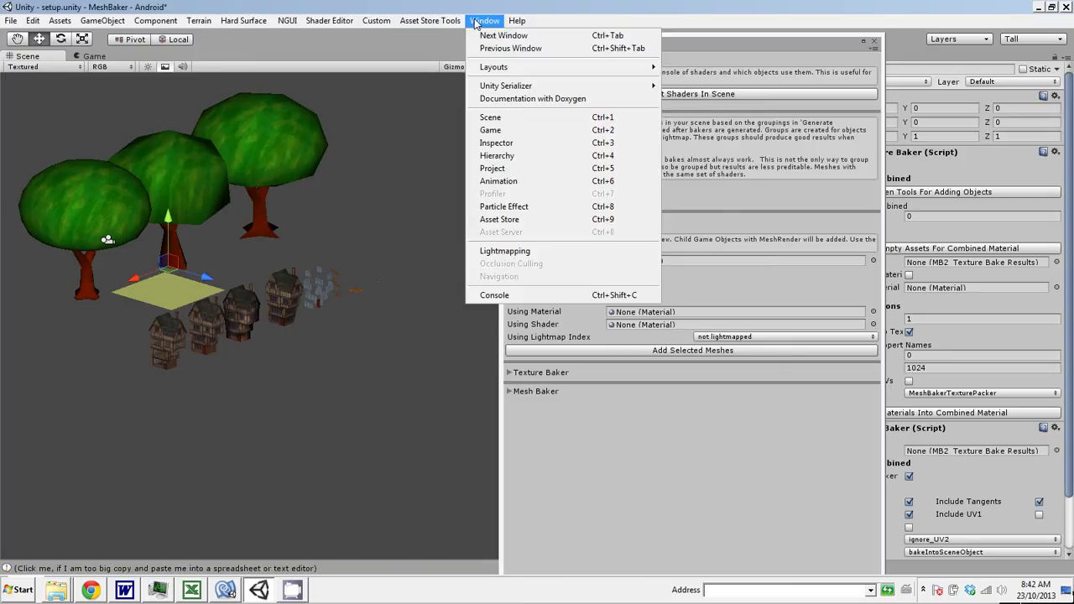
pyautogui.click(555, 295)
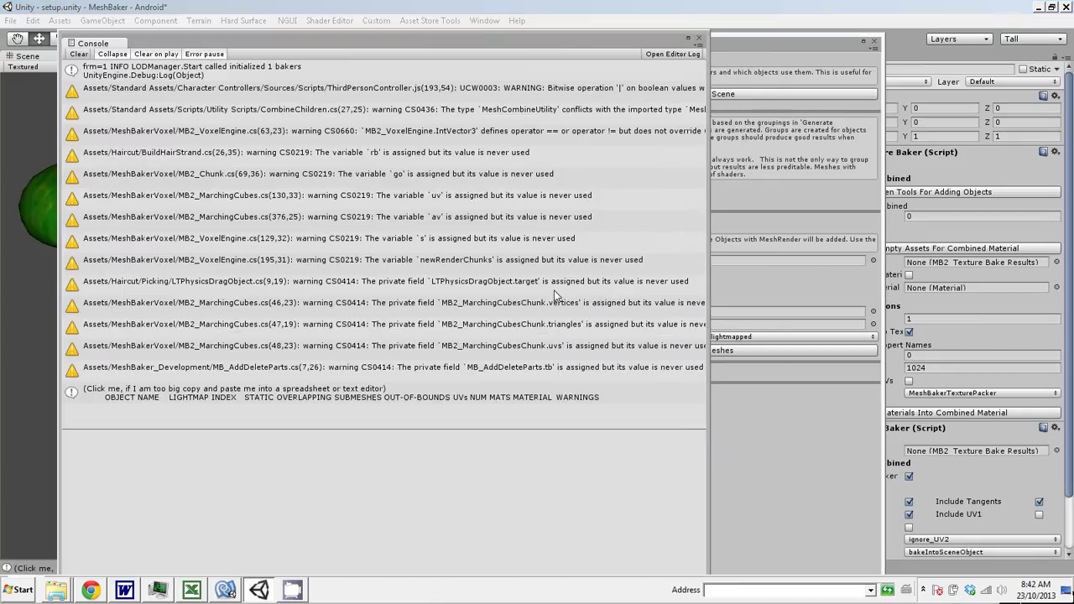
pyautogui.click(200, 397)
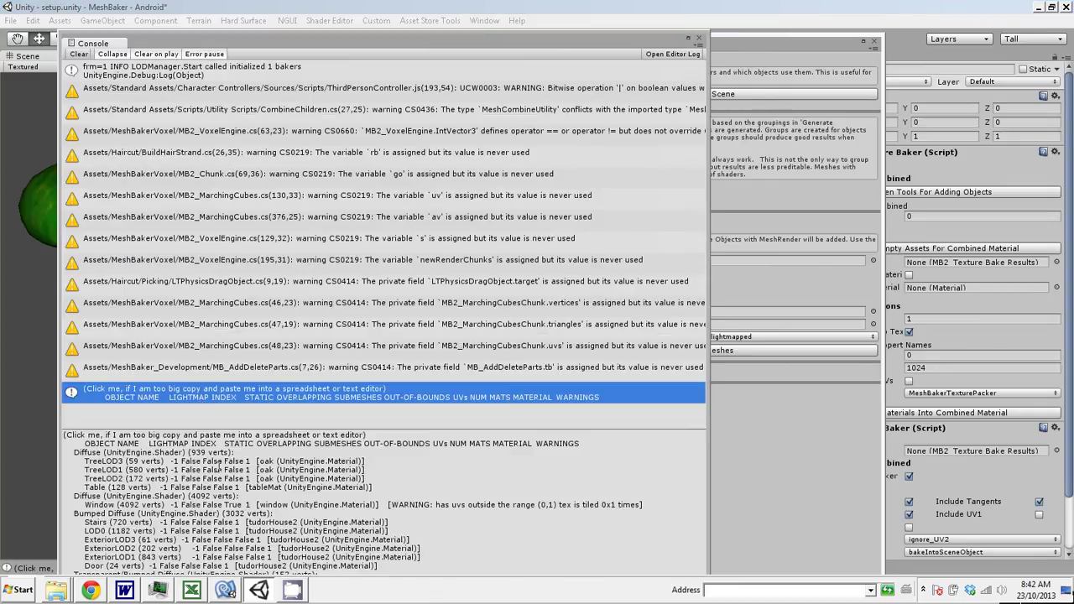
# Step: Switch to Excel, examine the shader report from object names across to materials and warnings, and return to Unity
pyautogui.click(191, 590)
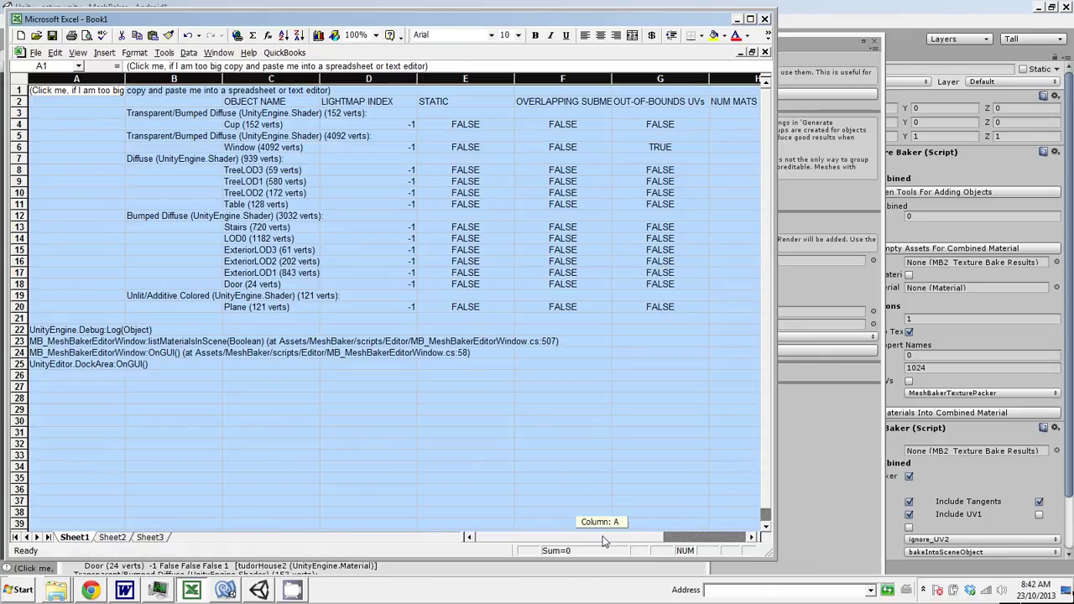
pyautogui.moveTo(602, 541); pyautogui.dragTo(728, 547)
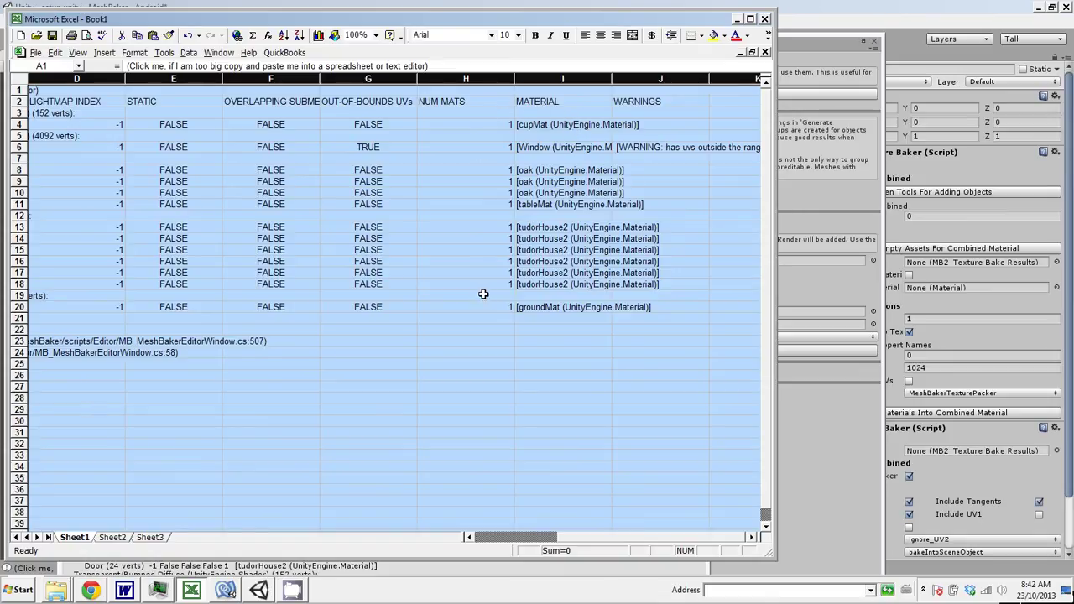
pyautogui.click(736, 18)
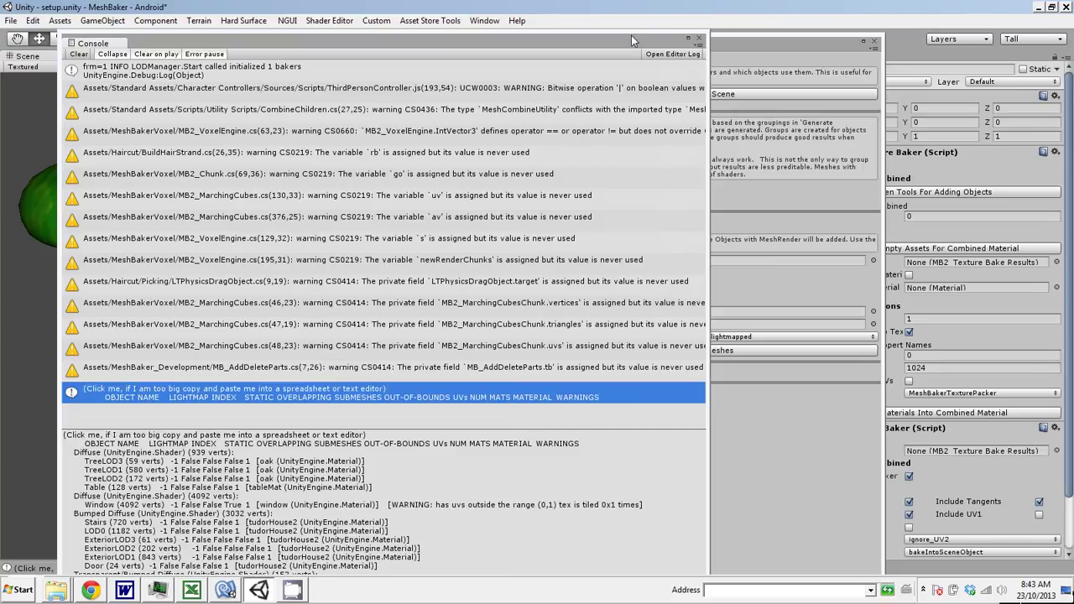
# Step: Move the Console window aside to uncover the MB_MeshBaker window
pyautogui.moveTo(643, 38); pyautogui.dragTo(934, 56)
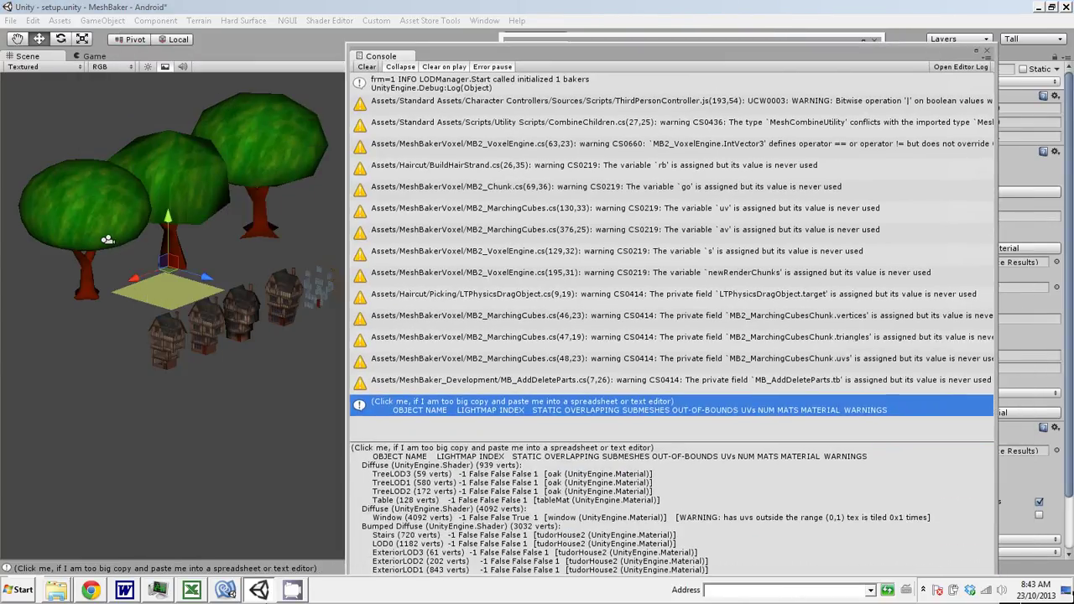
pyautogui.click(225, 590)
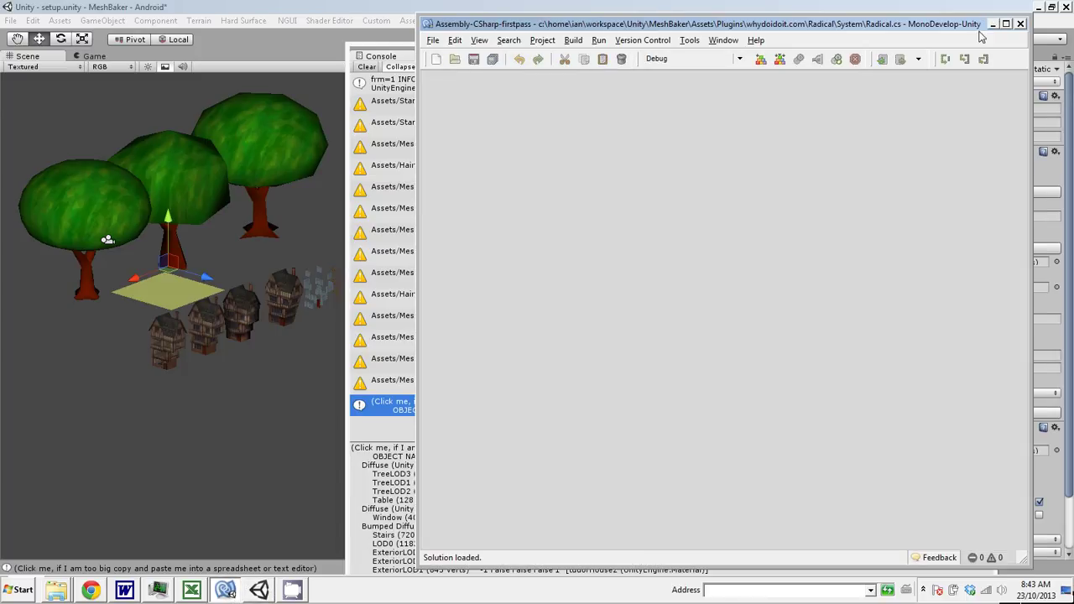
pyautogui.click(264, 590)
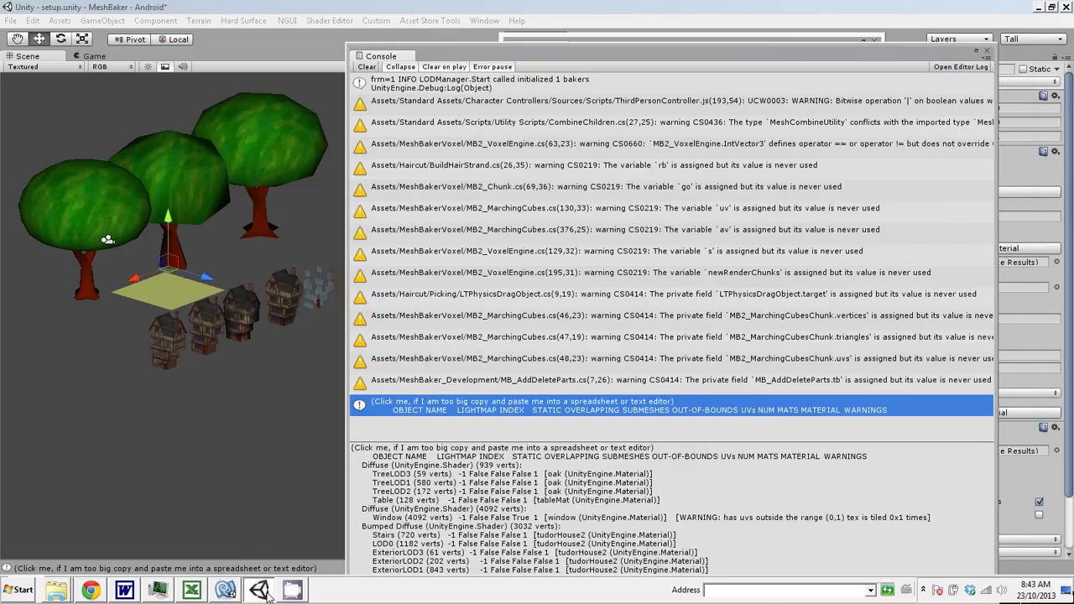
pyautogui.moveTo(504, 52); pyautogui.dragTo(1022, 320)
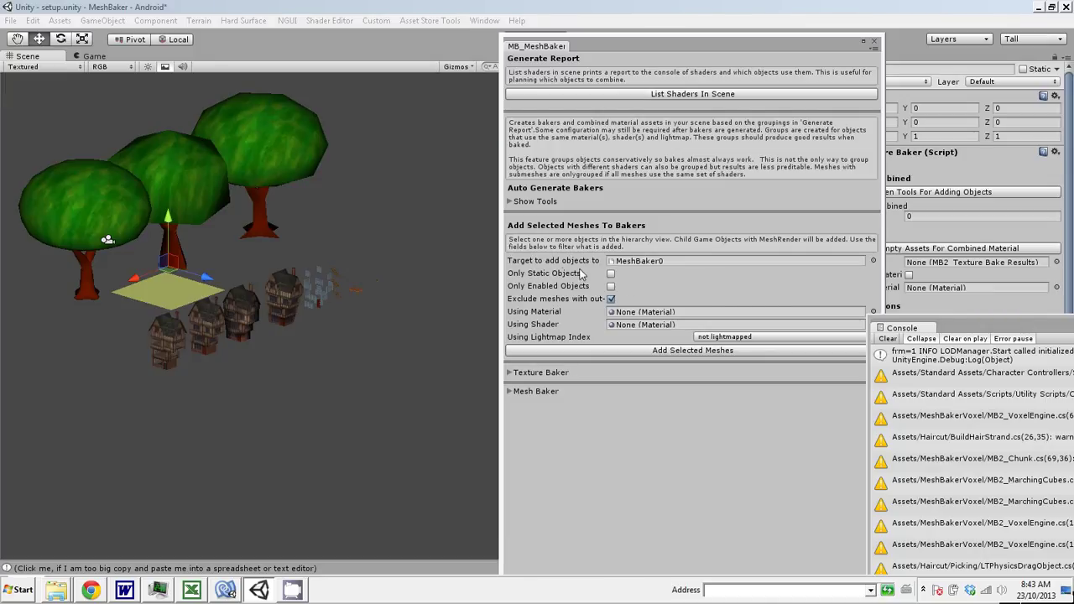
# Step: Expand the Texture Baker settings in the MB_MeshBaker window and move that window lower to uncover the Hierarchy and Inspector
pyautogui.click(508, 372)
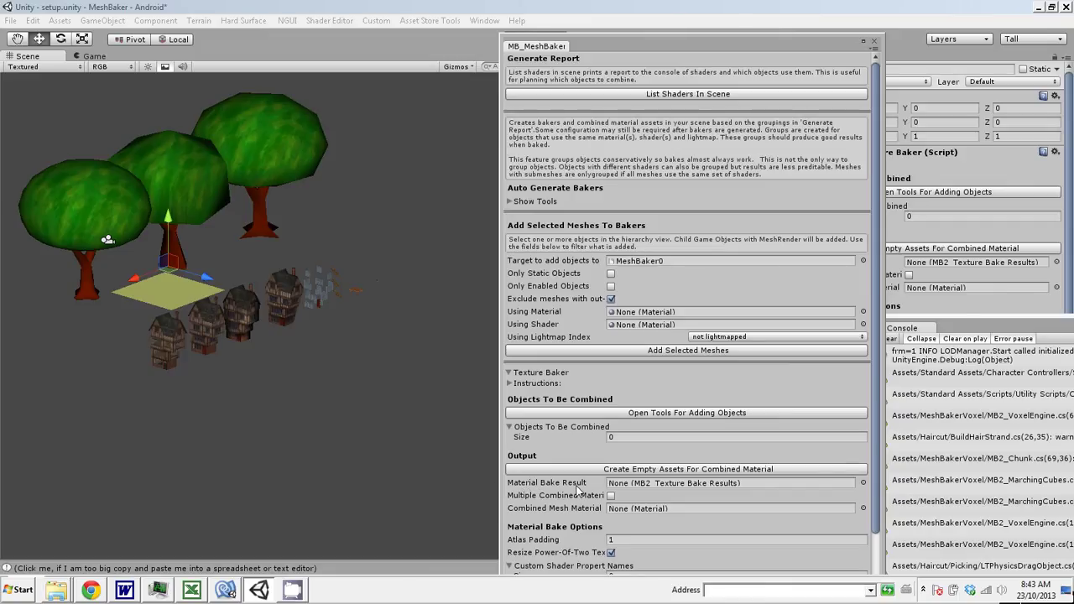
pyautogui.moveTo(578, 491)
pyautogui.moveTo(800, 41); pyautogui.dragTo(889, 286)
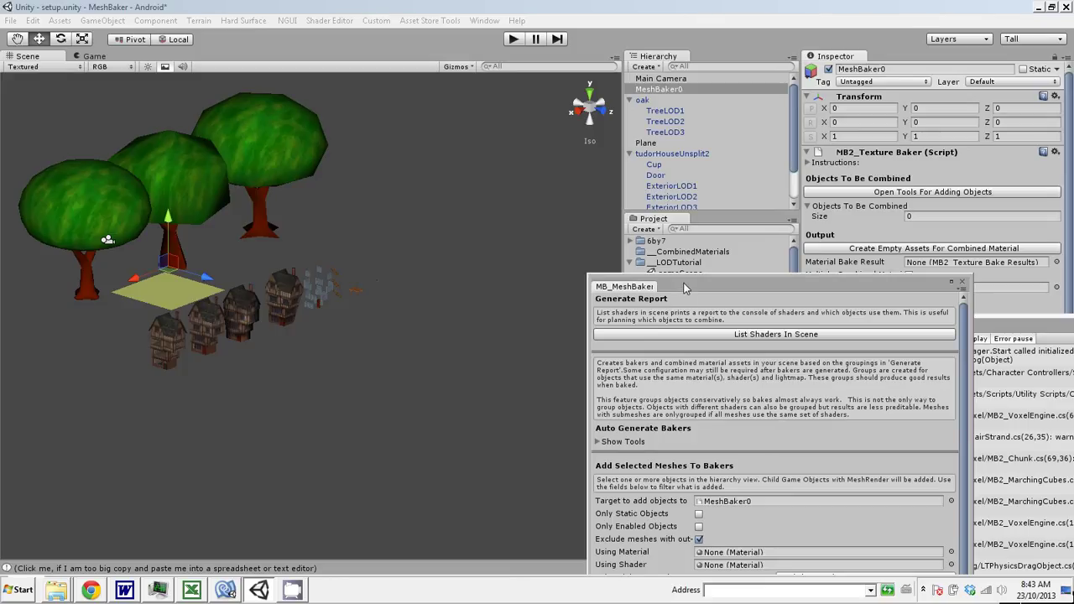
pyautogui.moveTo(683, 287); pyautogui.dragTo(681, 192)
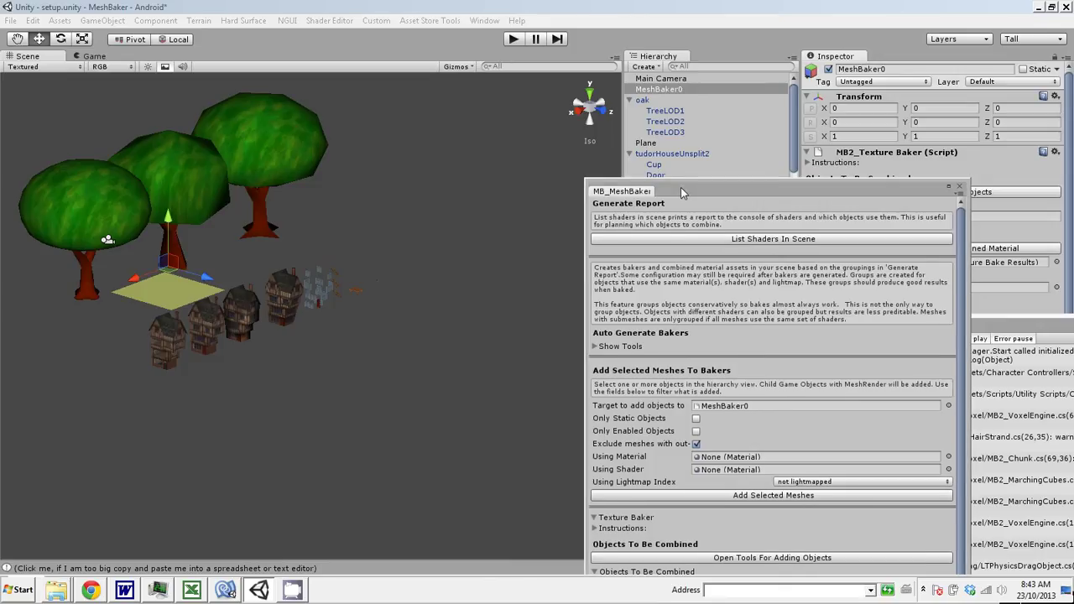
pyautogui.moveTo(681, 188); pyautogui.dragTo(690, 374)
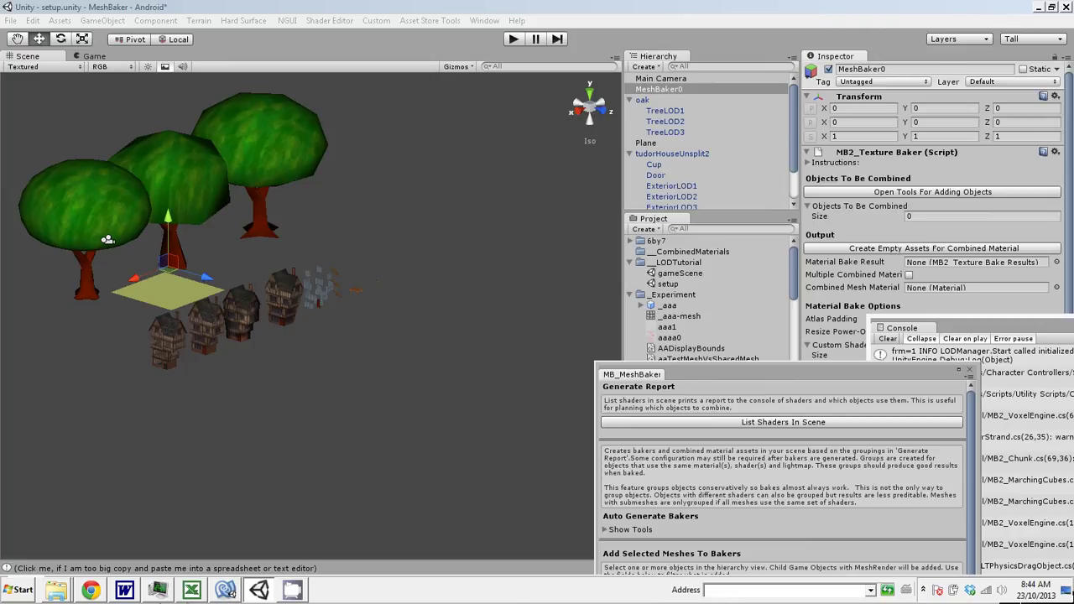
# Step: Check the planned groups in the Word slides, return to Unity and duplicate the MeshBaker0 object twice
pyautogui.click(133, 593)
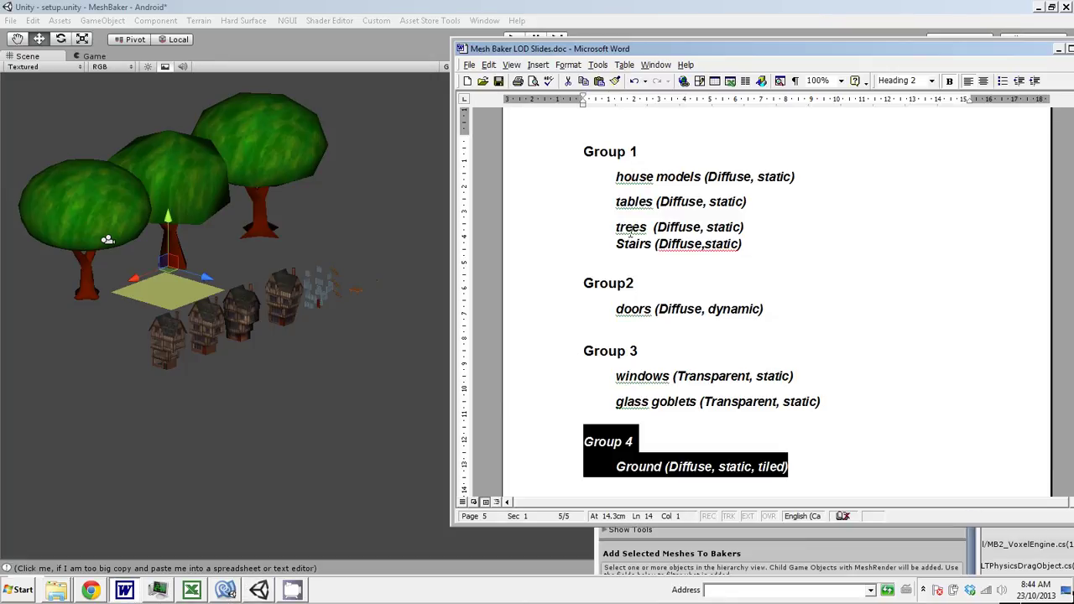
pyautogui.click(1058, 51)
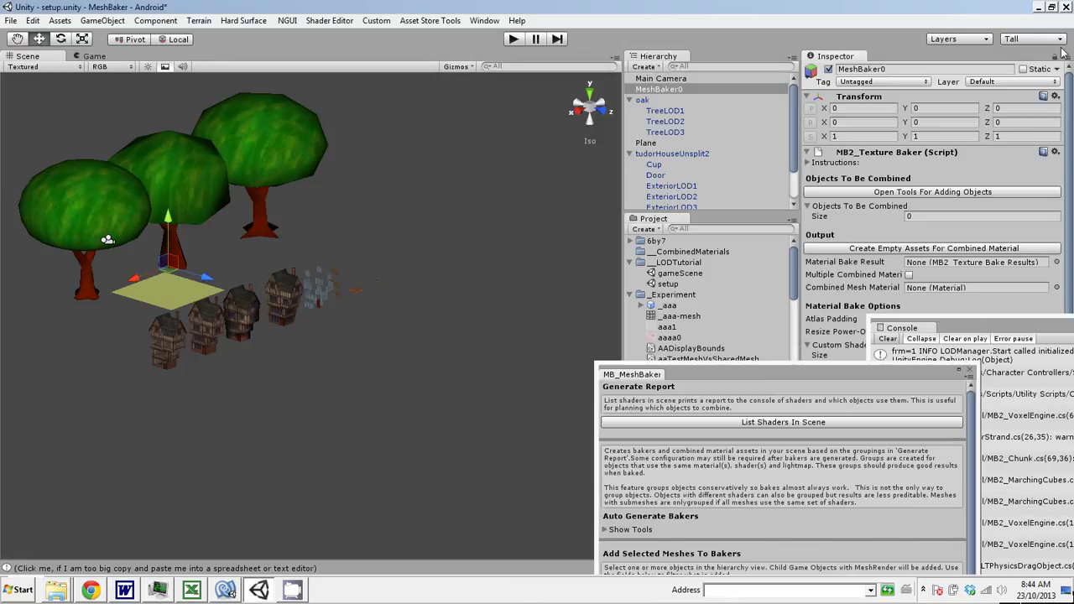
pyautogui.click(679, 91)
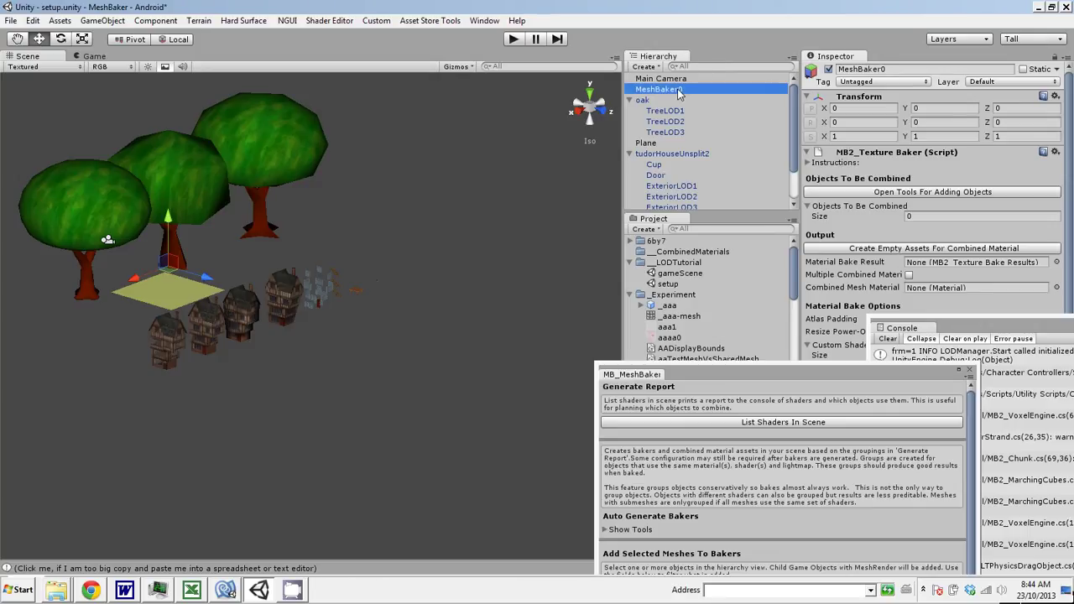
pyautogui.hotkey('ctrl', 'd')
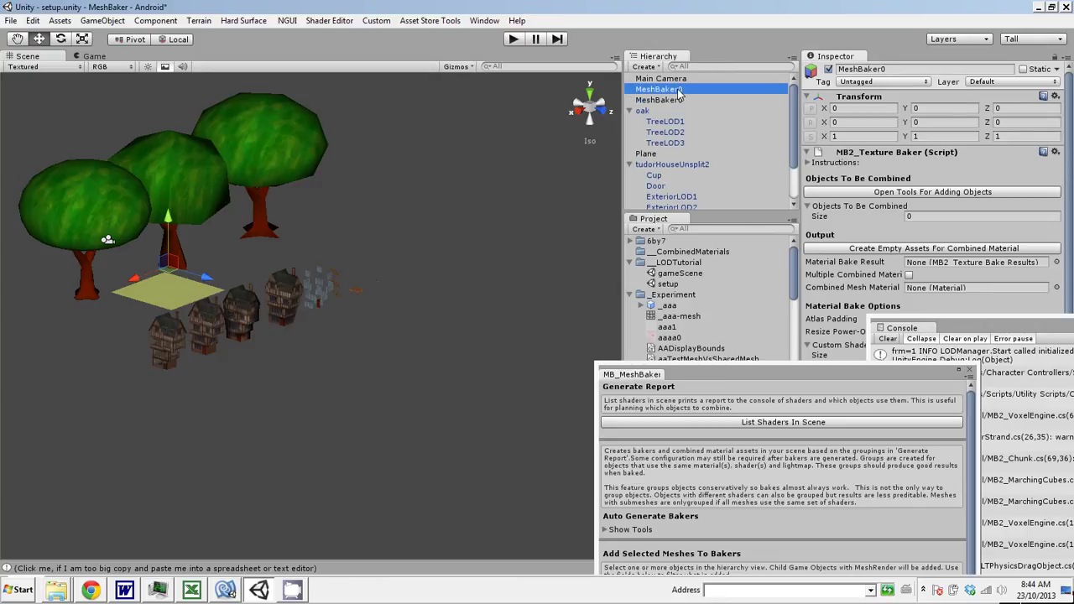
pyautogui.hotkey('ctrl', 'd')
# Step: Rename the first of the three bakers as MeshBakerHouseAndTrees
pyautogui.click(688, 89)
pyautogui.write('MeshBakerHous')
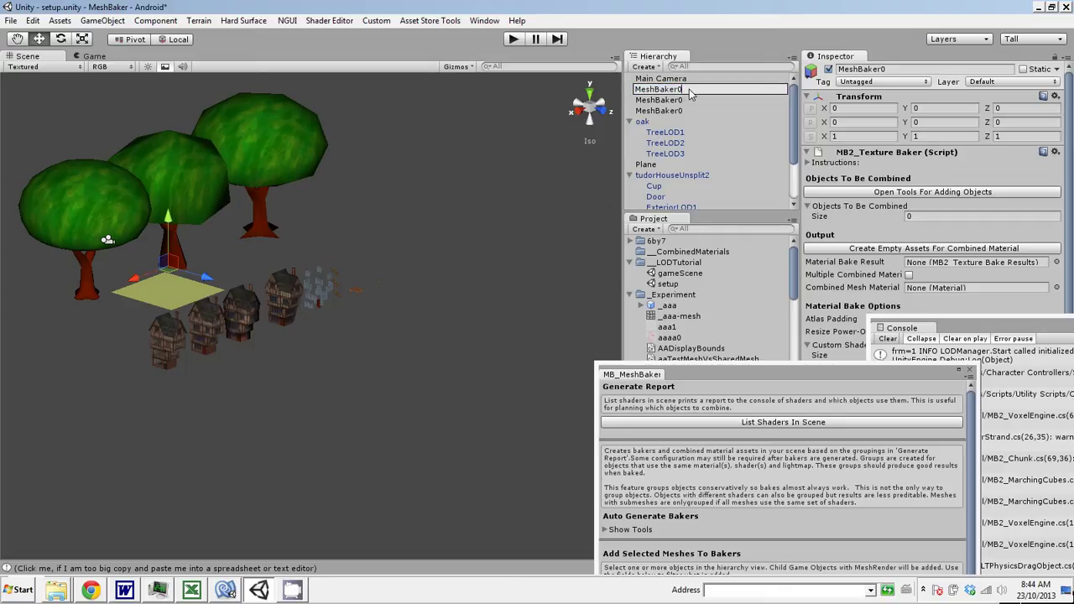
pyautogui.write('eAndTrees')
pyautogui.press('Return')
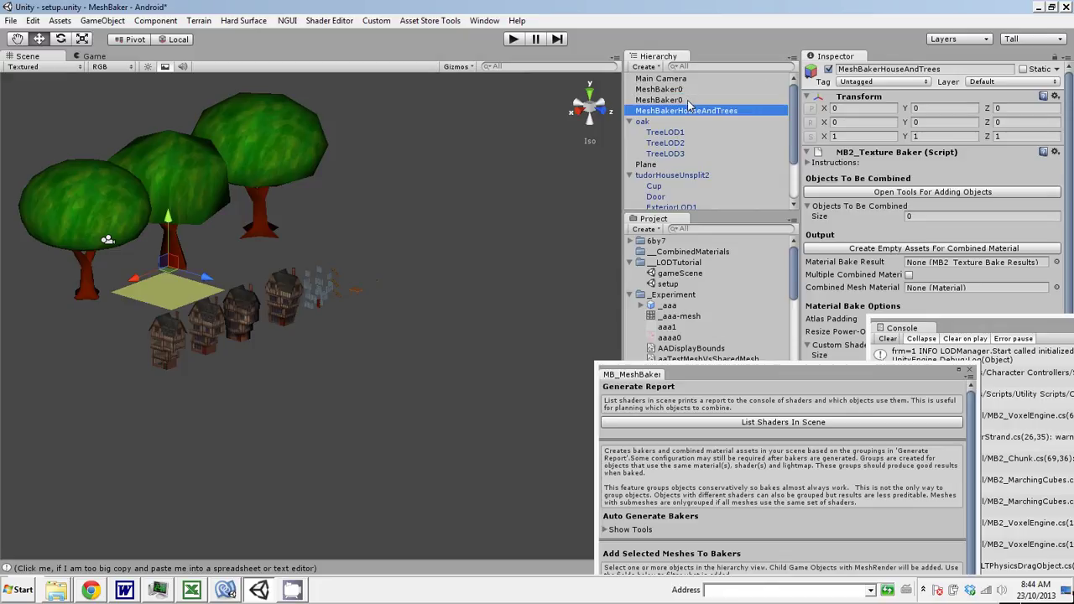
# Step: Rename one of the two remaining MeshBaker0 objects as MeshBakerDoors
pyautogui.click(686, 90)
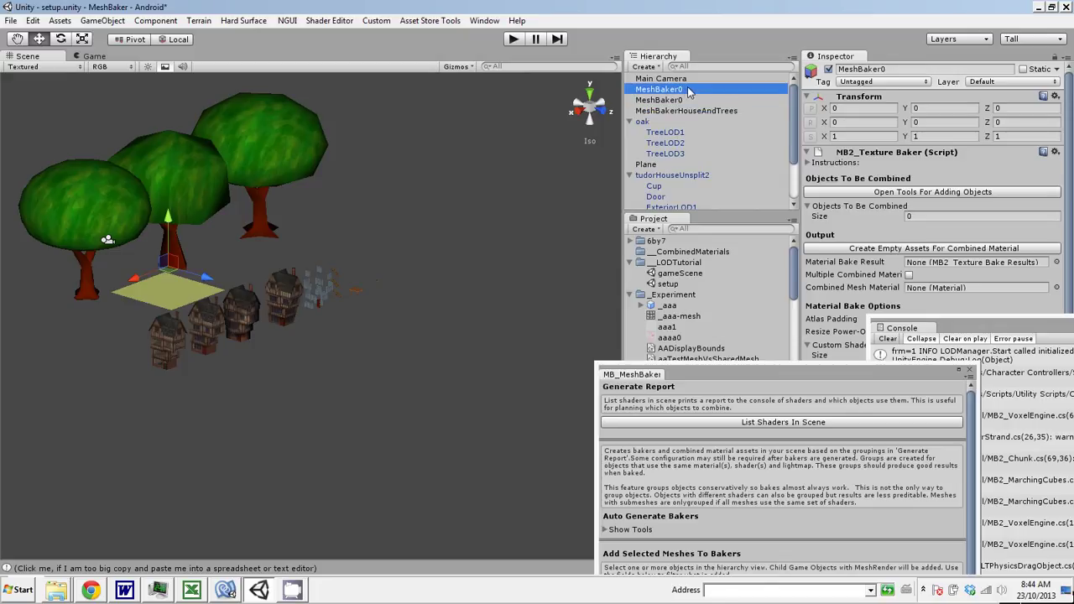
pyautogui.click(687, 89)
pyautogui.press('End')
pyautogui.press('BackSpace')
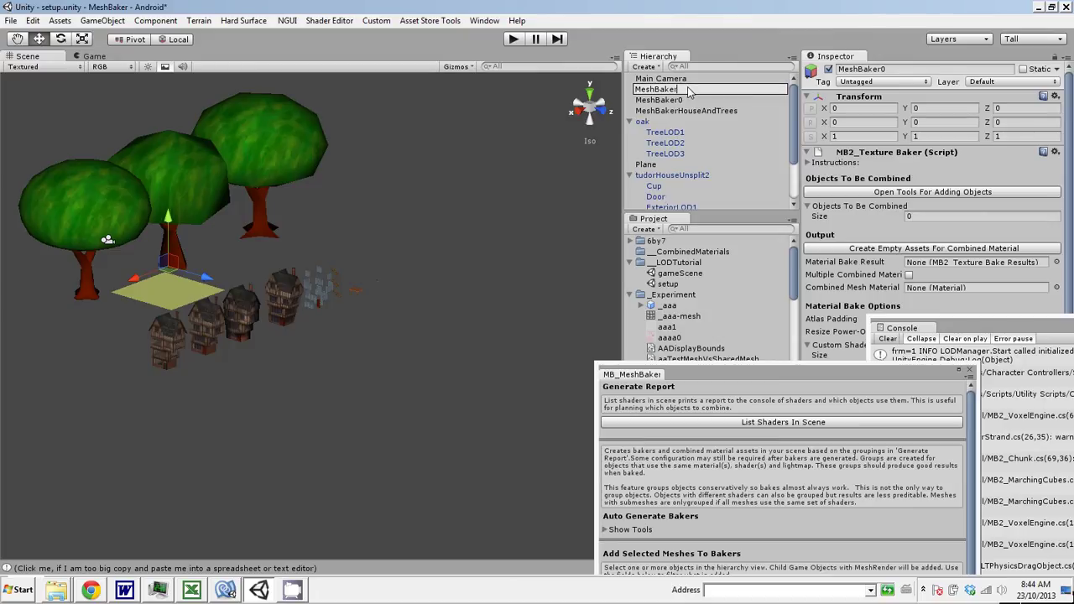
pyautogui.write('Doors')
pyautogui.press('Return')
# Step: Rename the last MeshBaker0 object as MeshBakerWindows
pyautogui.click(683, 90)
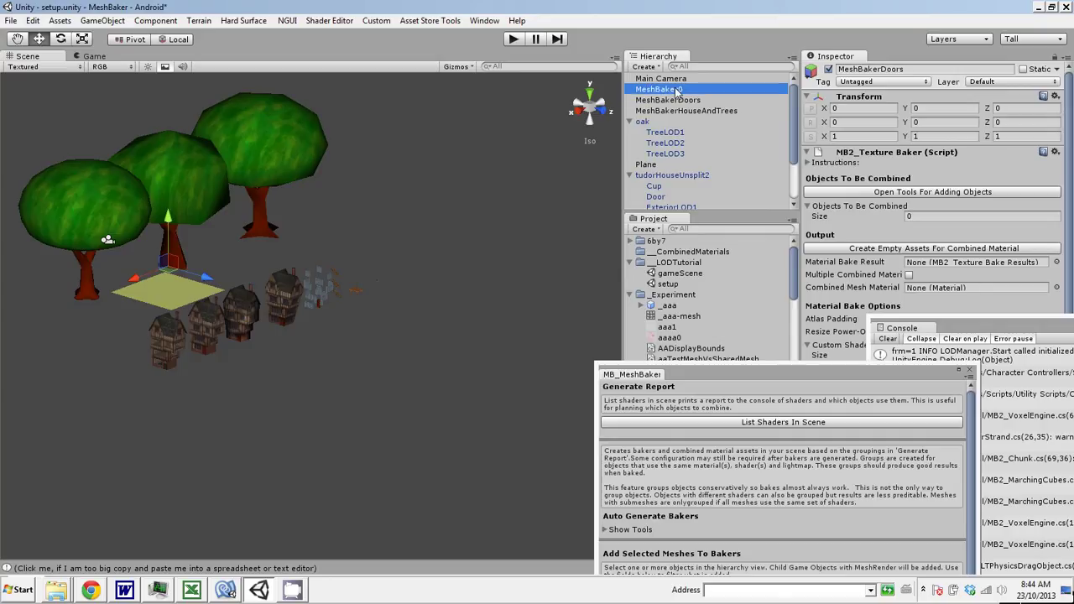
pyautogui.click(683, 90)
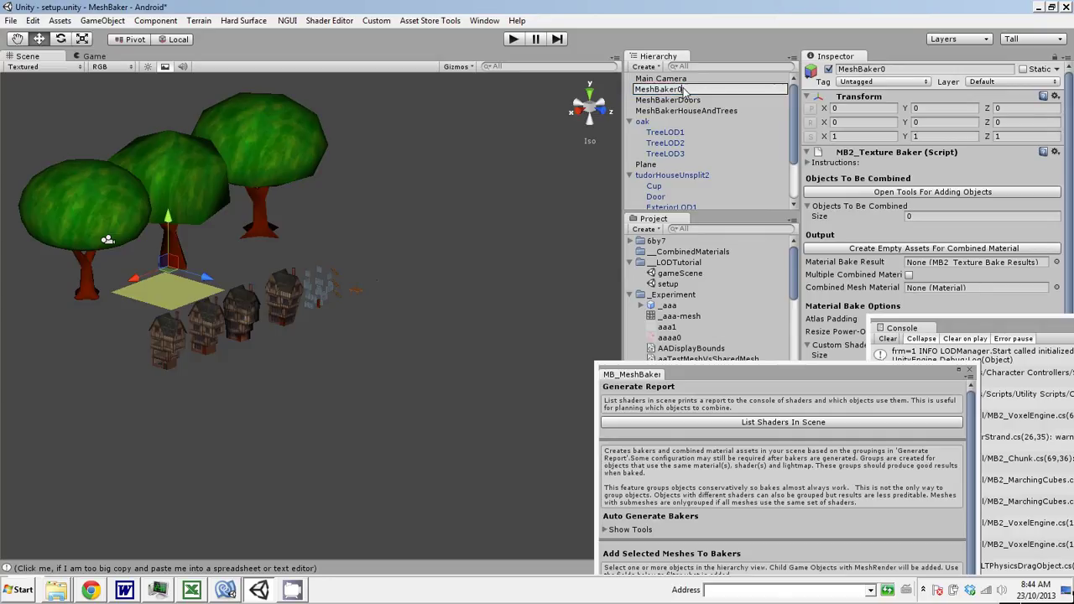
pyautogui.press('BackSpace')
pyautogui.write('Windows')
pyautogui.press('Return')
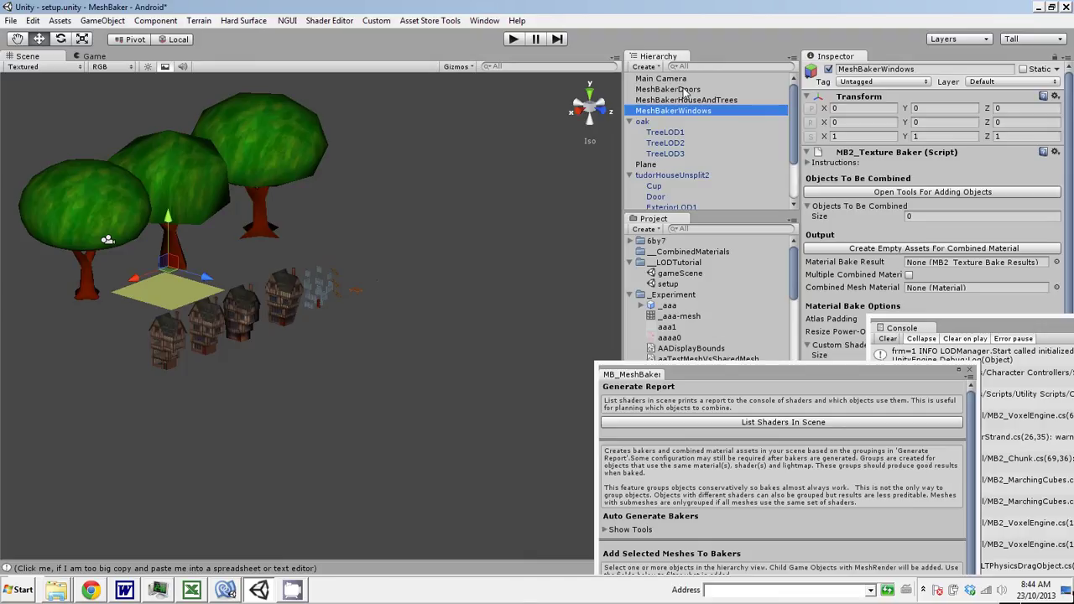
# Step: Set the Objects To Be Combined size of MeshBakerDoors to 1 and assign the house's Door object, moving the floating windows aside
pyautogui.click(685, 90)
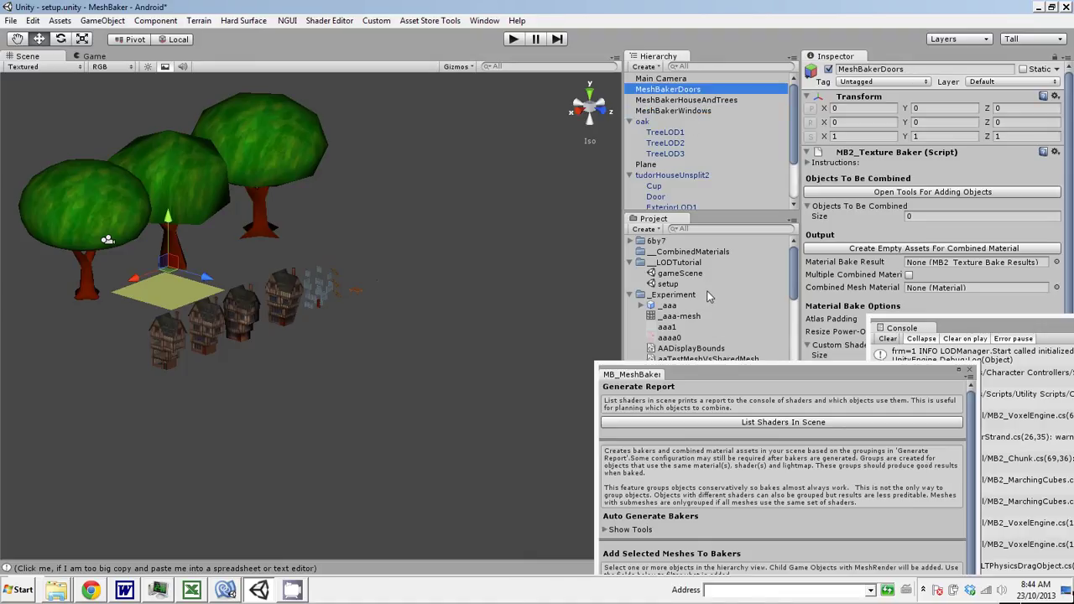
pyautogui.click(907, 216)
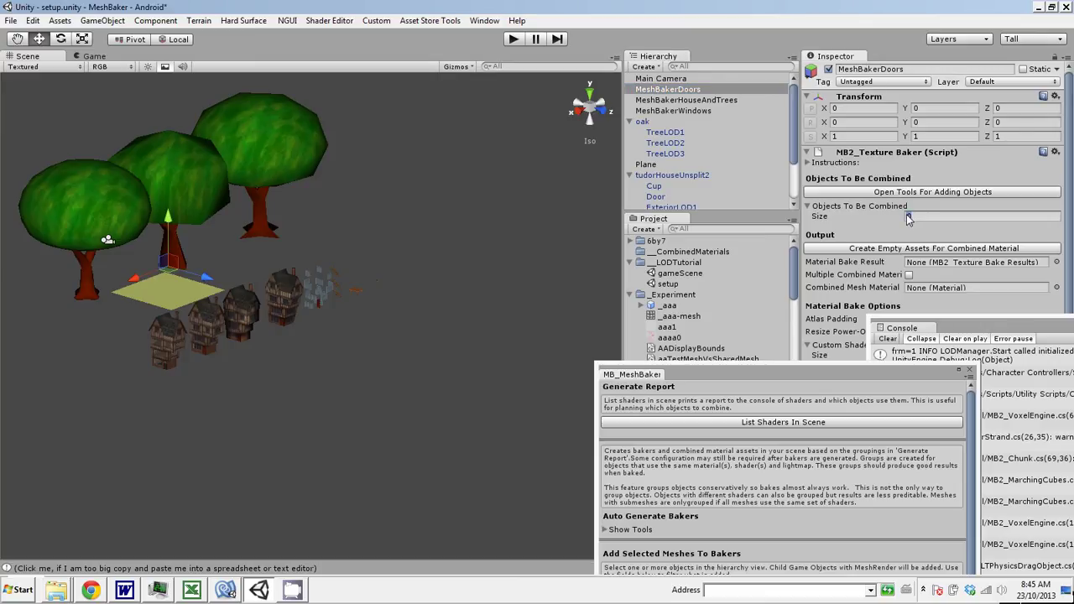
pyautogui.write('1')
pyautogui.press('Return')
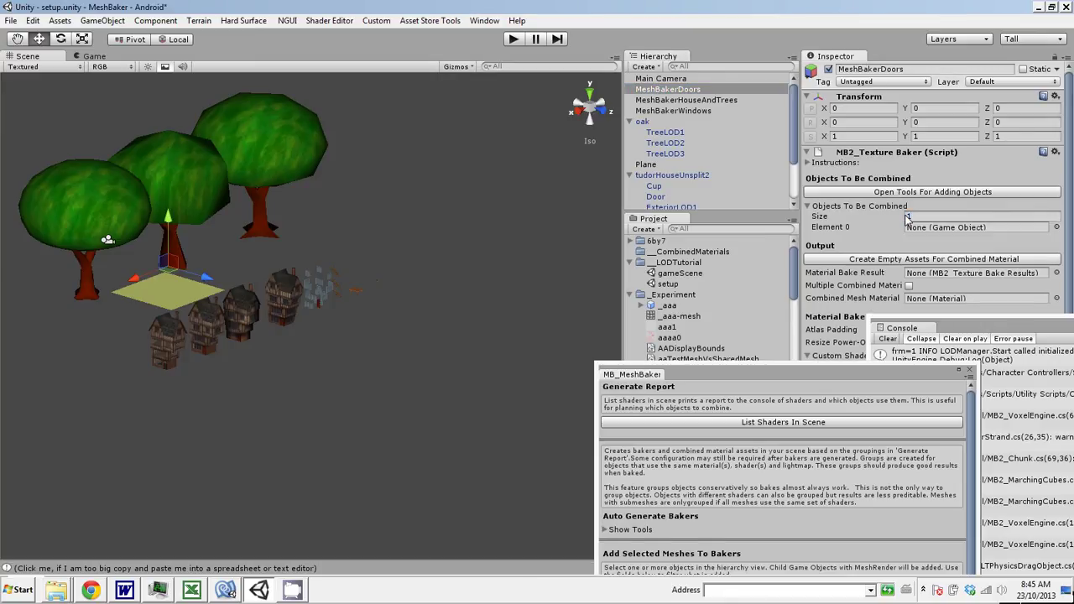
pyautogui.moveTo(810, 379); pyautogui.dragTo(449, 432)
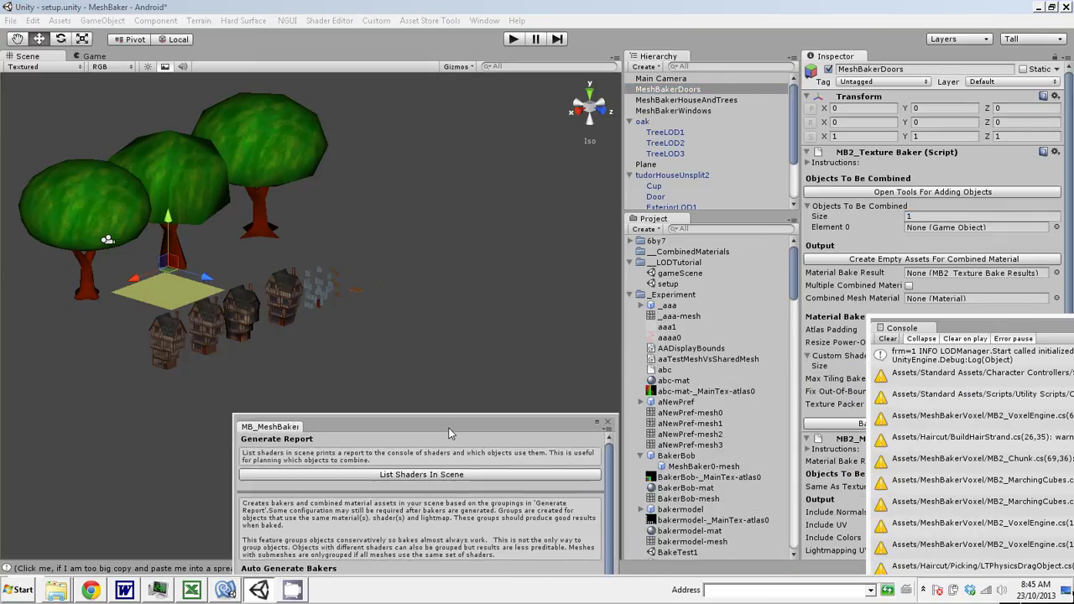
pyautogui.moveTo(975, 327); pyautogui.dragTo(855, 446)
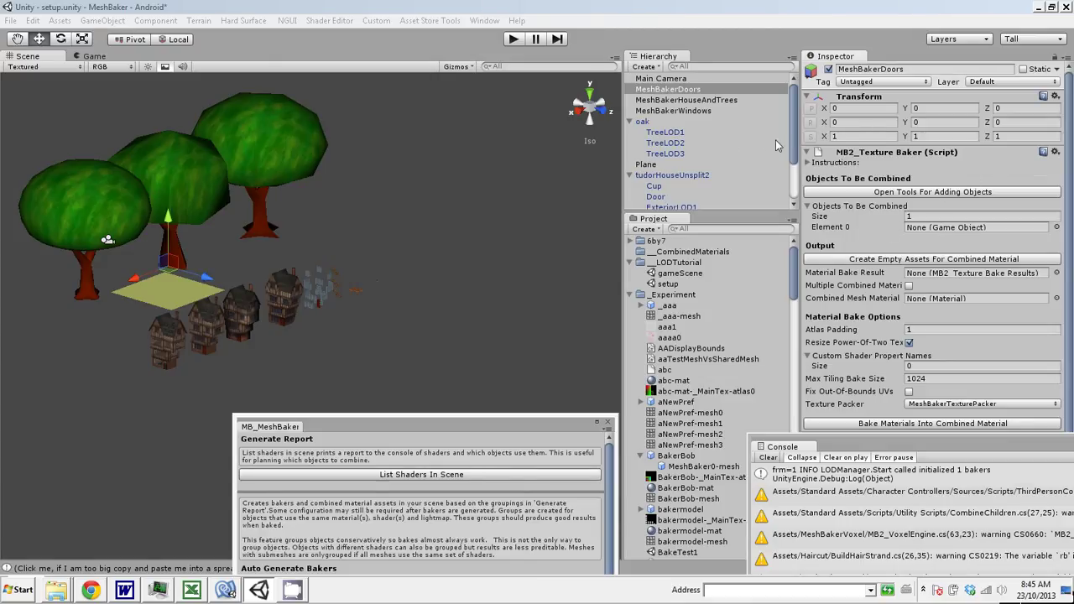
pyautogui.moveTo(656, 196); pyautogui.dragTo(915, 227)
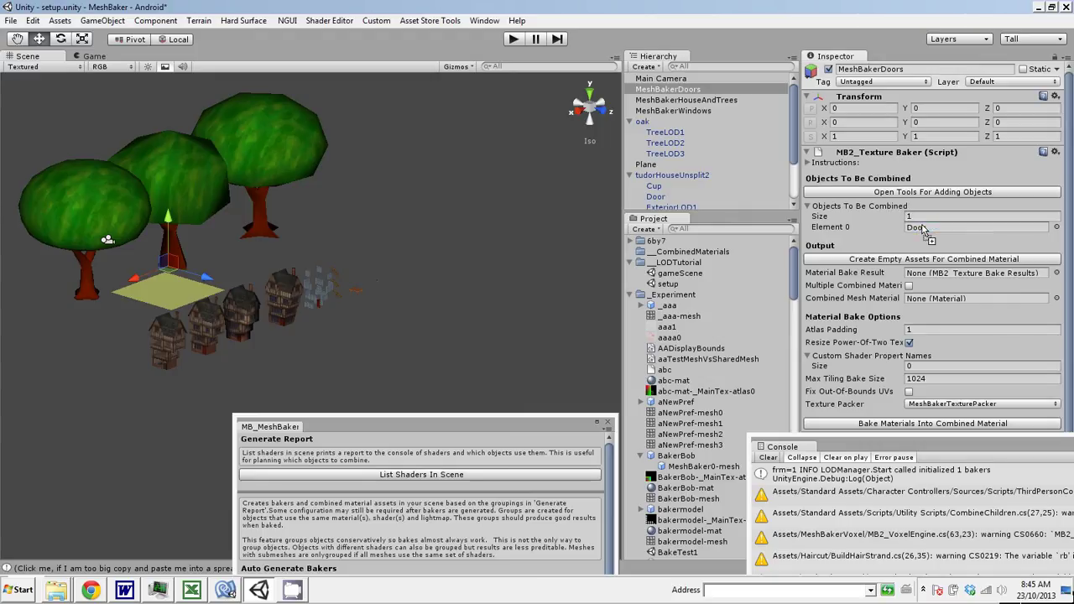
# Step: Create the empty combined material assets for MeshBakerDoors as doors in the __CombinedMaterials folder and bake the materials into them
pyautogui.click(893, 260)
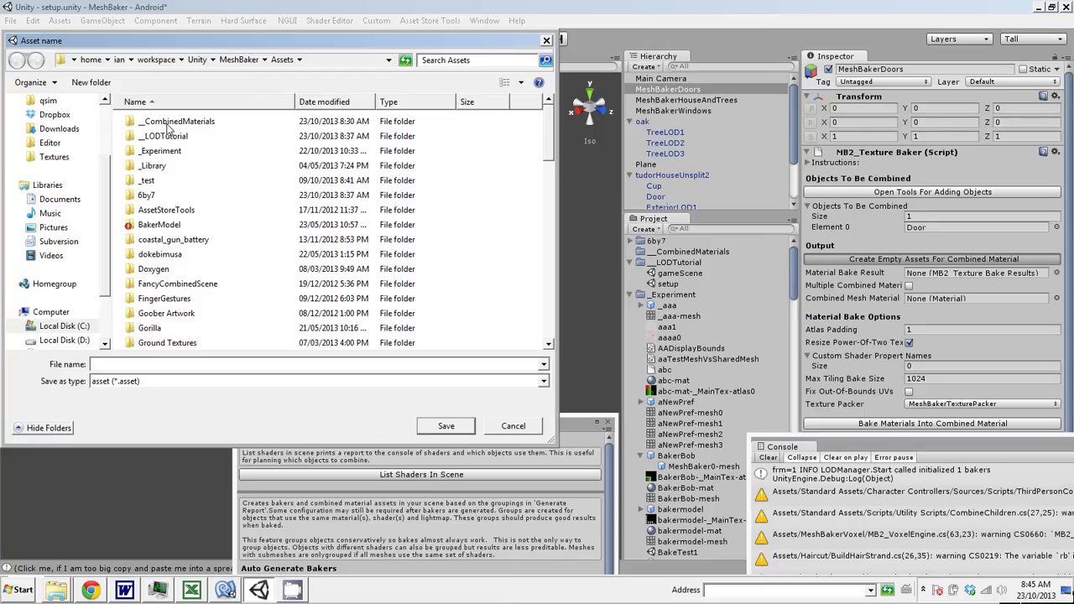
pyautogui.doubleClick(166, 123)
pyautogui.click(176, 363)
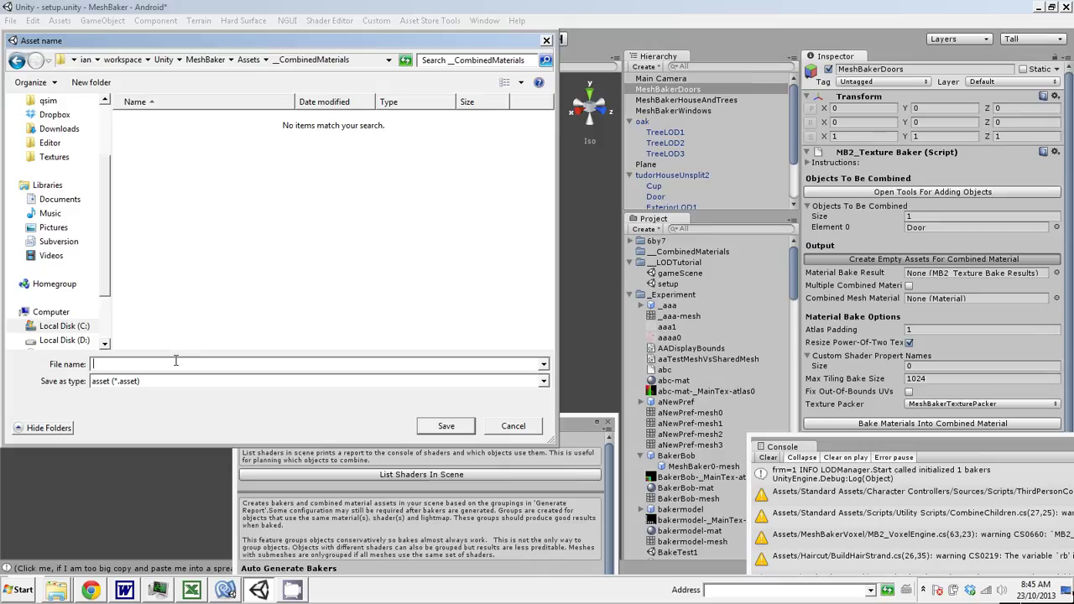
pyautogui.write('doors')
pyautogui.click(443, 426)
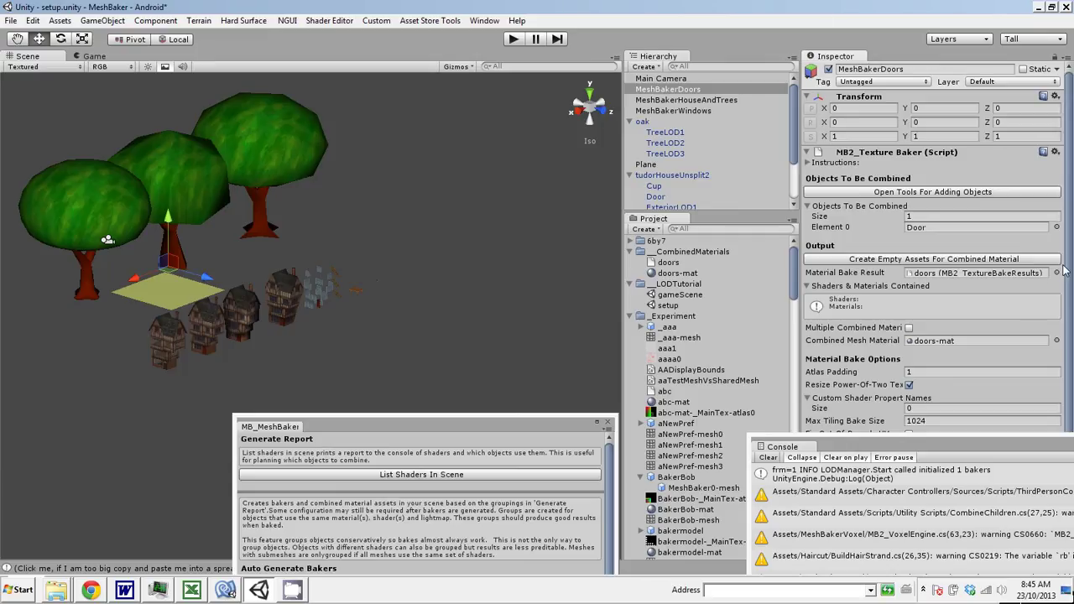
pyautogui.scroll(-3, 1040, 367)
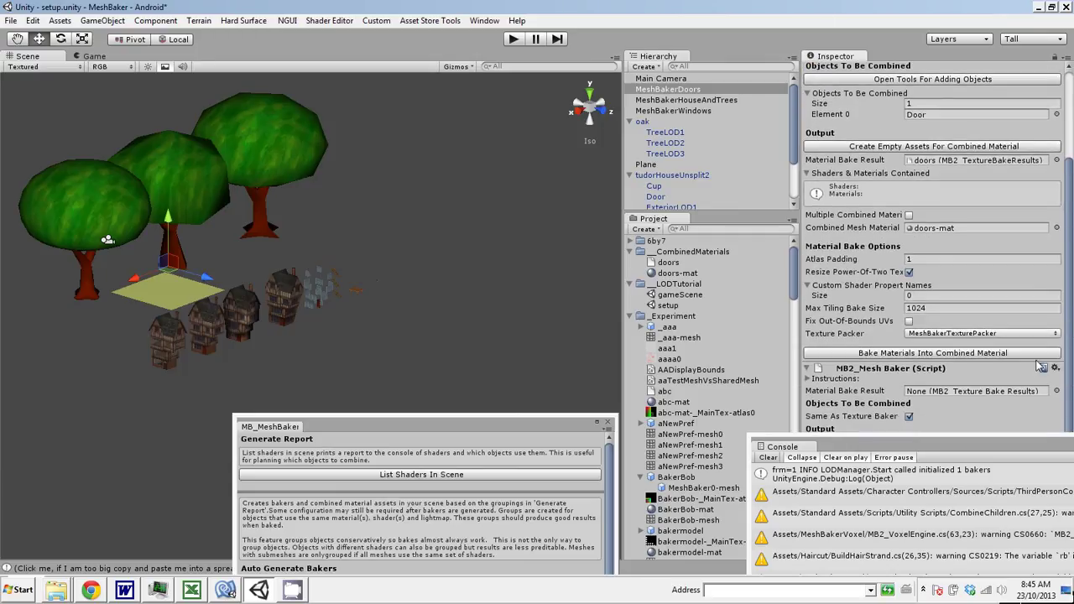
pyautogui.click(978, 353)
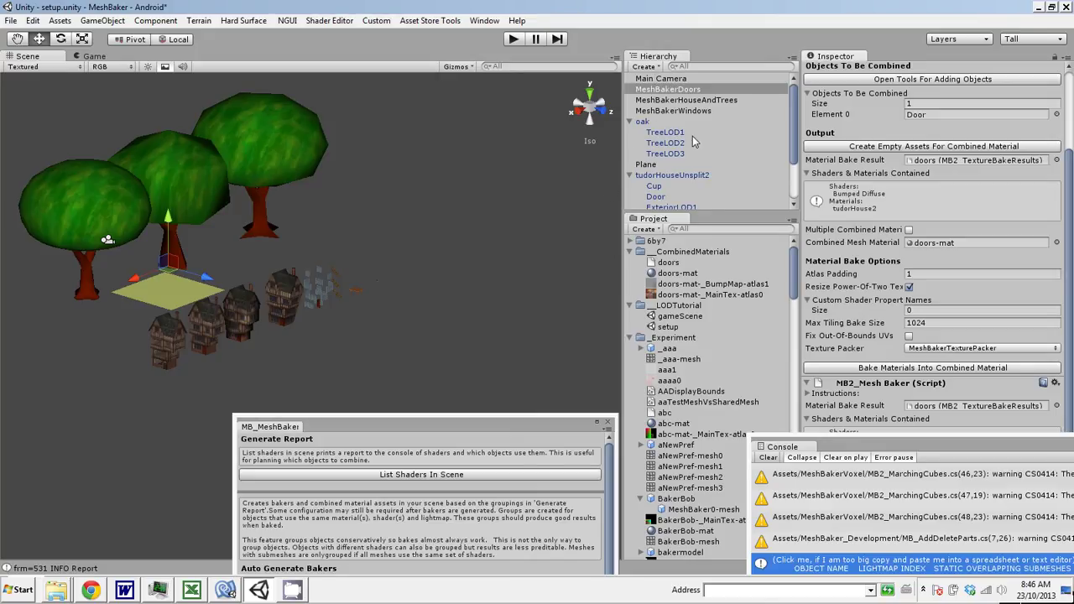
# Step: Examine the doors bake result, the doors-mat material and its _MainTex atlas in the __CombinedMaterials folder
pyautogui.click(686, 101)
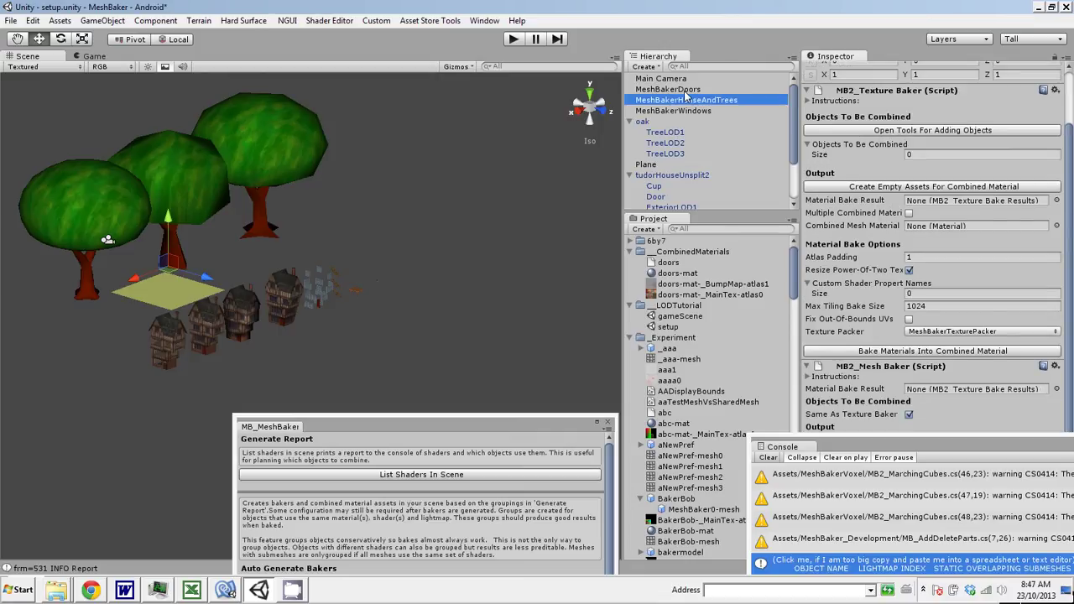
pyautogui.click(676, 254)
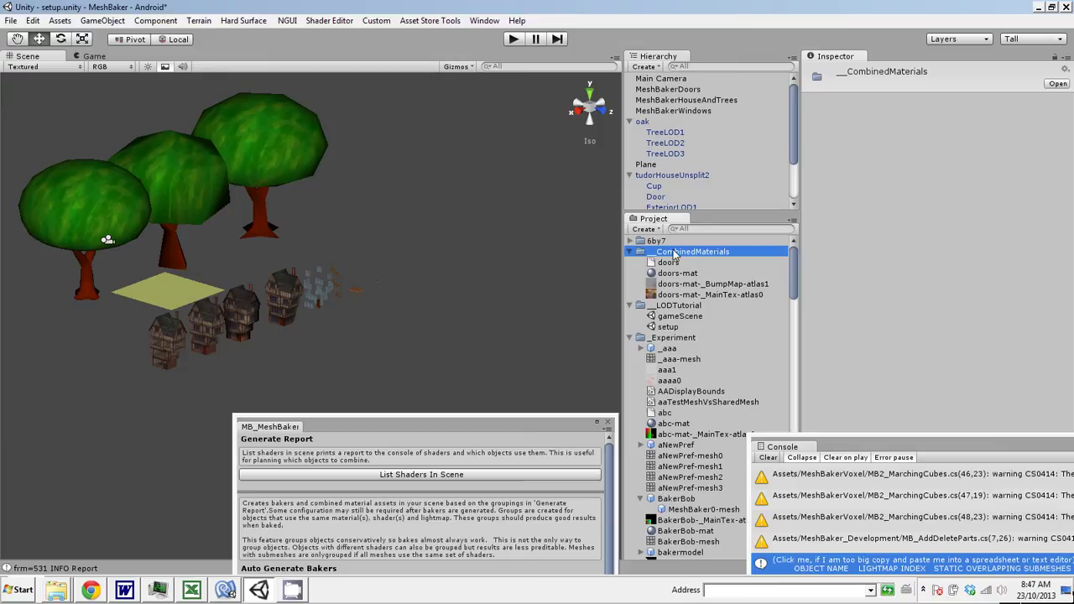
pyautogui.click(630, 305)
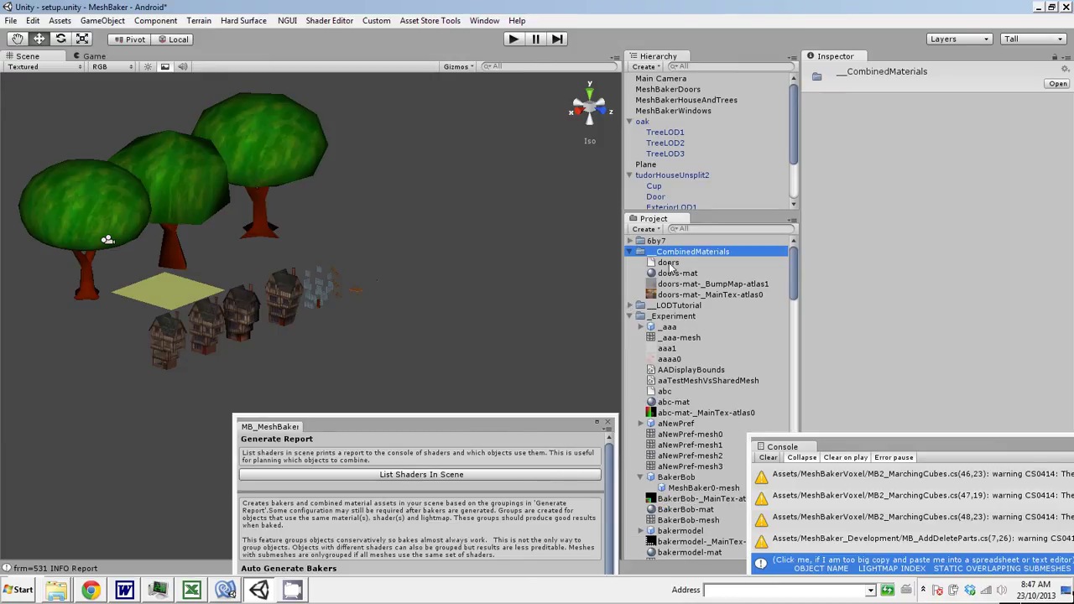
pyautogui.click(668, 263)
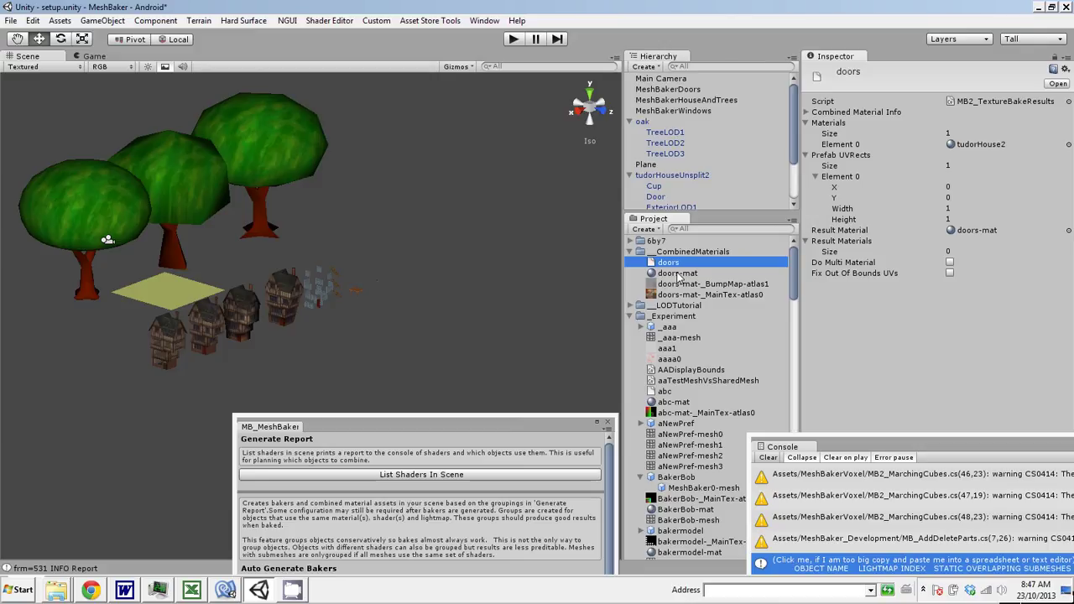
pyautogui.click(677, 273)
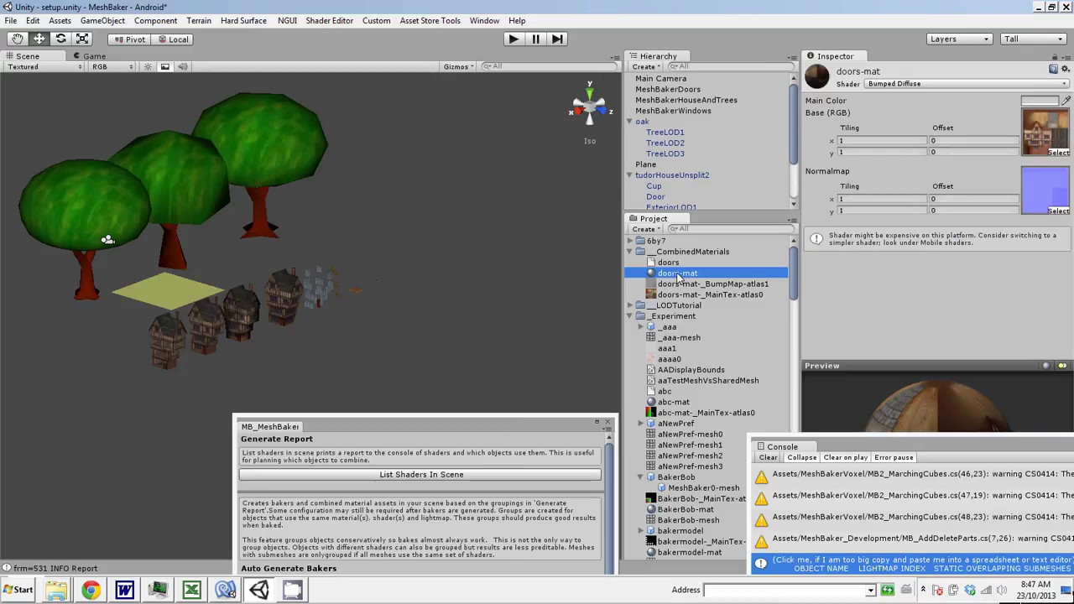
pyautogui.click(682, 294)
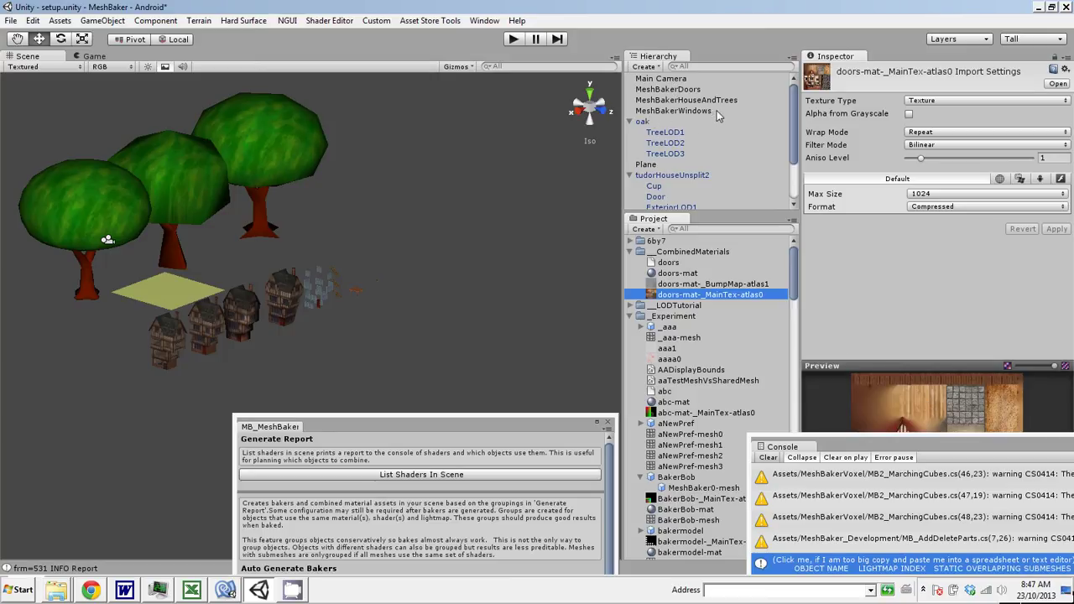
# Step: Set the Objects To Be Combined size of MeshBakerHouseAndTrees to 3 and assign LOD0, Stairs and TreeLOD3 as its elements
pyautogui.click(668, 101)
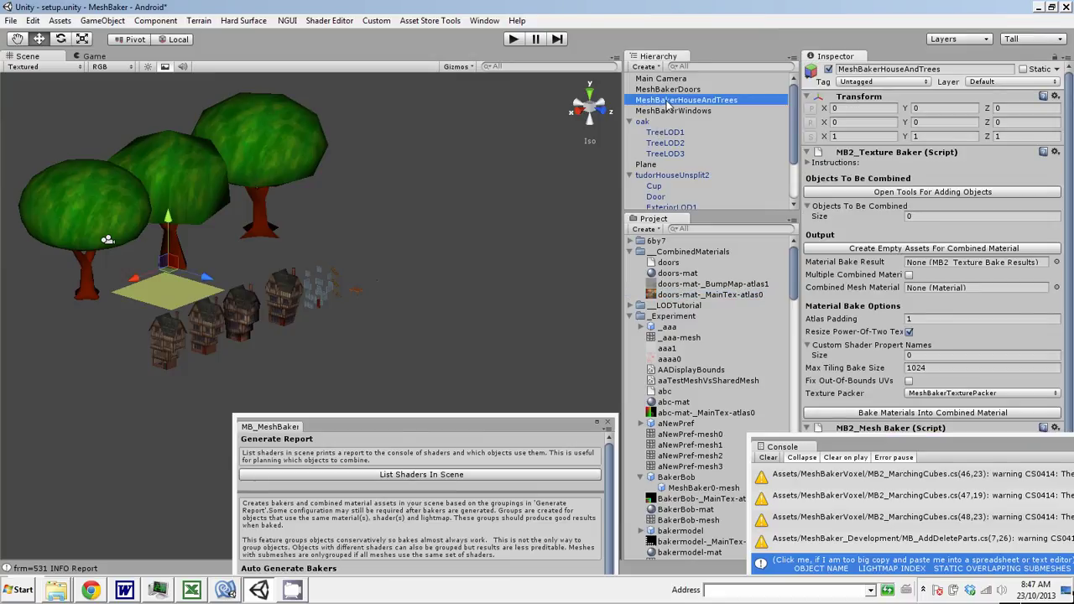
pyautogui.click(910, 216)
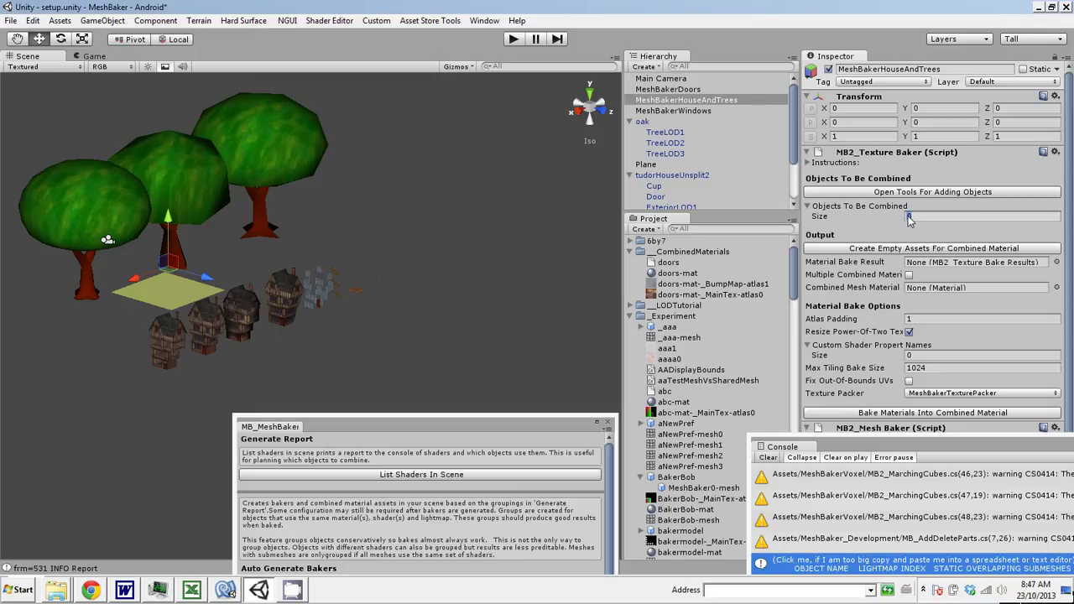
pyautogui.write('3')
pyautogui.press('Return')
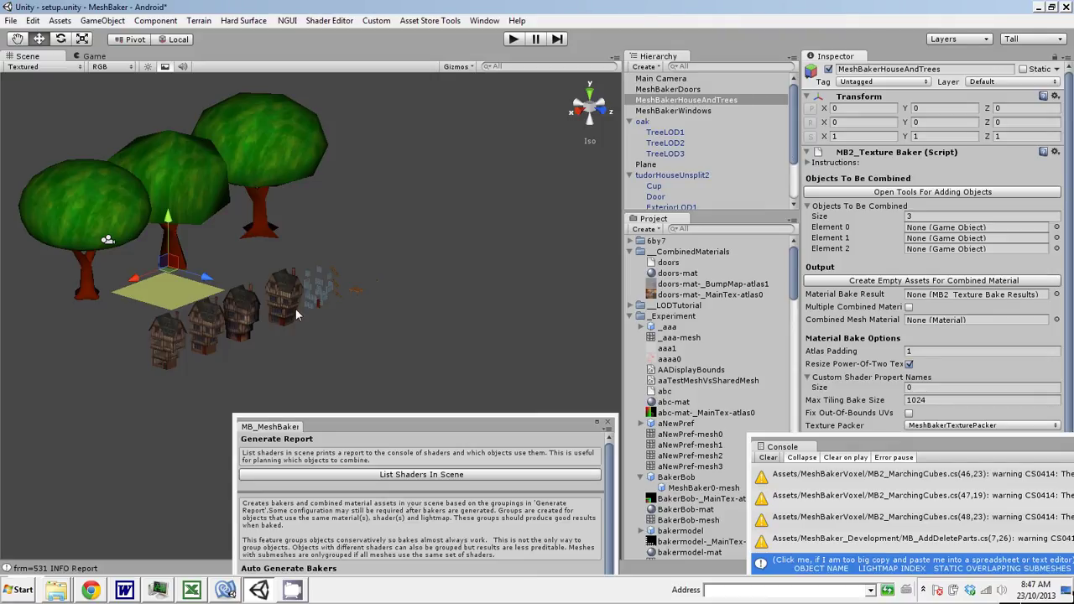
pyautogui.click(795, 131)
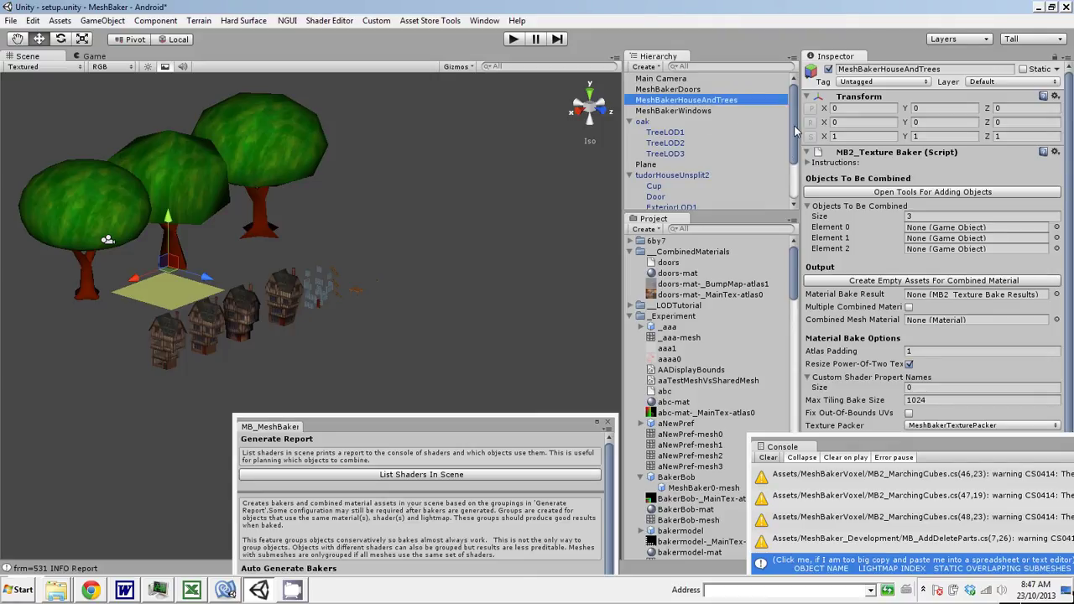
pyautogui.moveTo(795, 131); pyautogui.dragTo(797, 166)
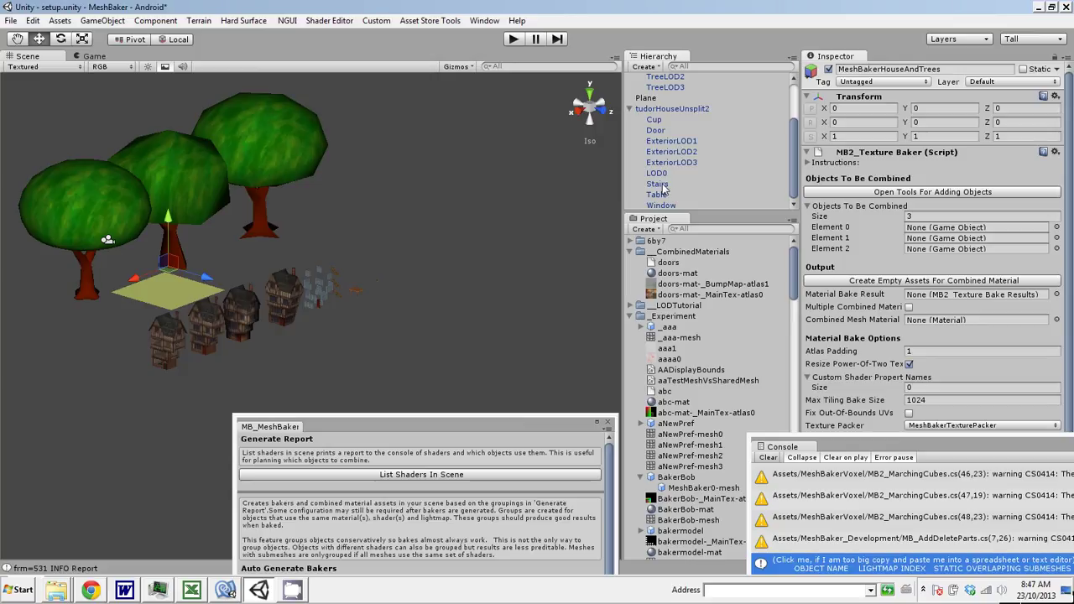
pyautogui.moveTo(658, 185); pyautogui.dragTo(929, 228)
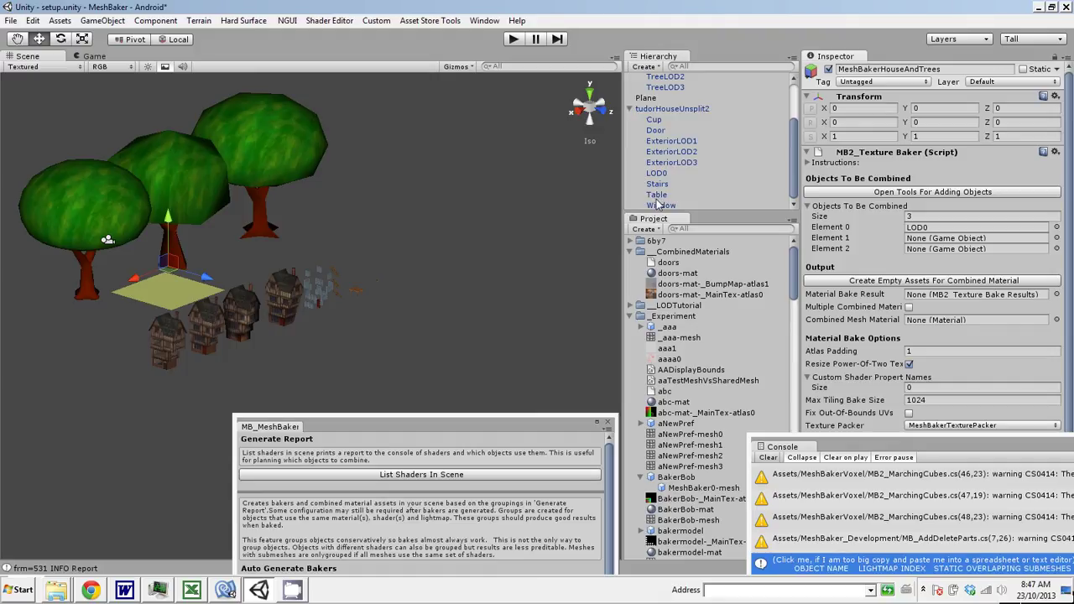
pyautogui.moveTo(658, 184); pyautogui.dragTo(918, 238)
pyautogui.moveTo(667, 88); pyautogui.dragTo(937, 252)
# Step: Create empty combined material assets named houseAndTree in the __CombinedMaterials folder and bake the house and tree materials into them
pyautogui.click(930, 281)
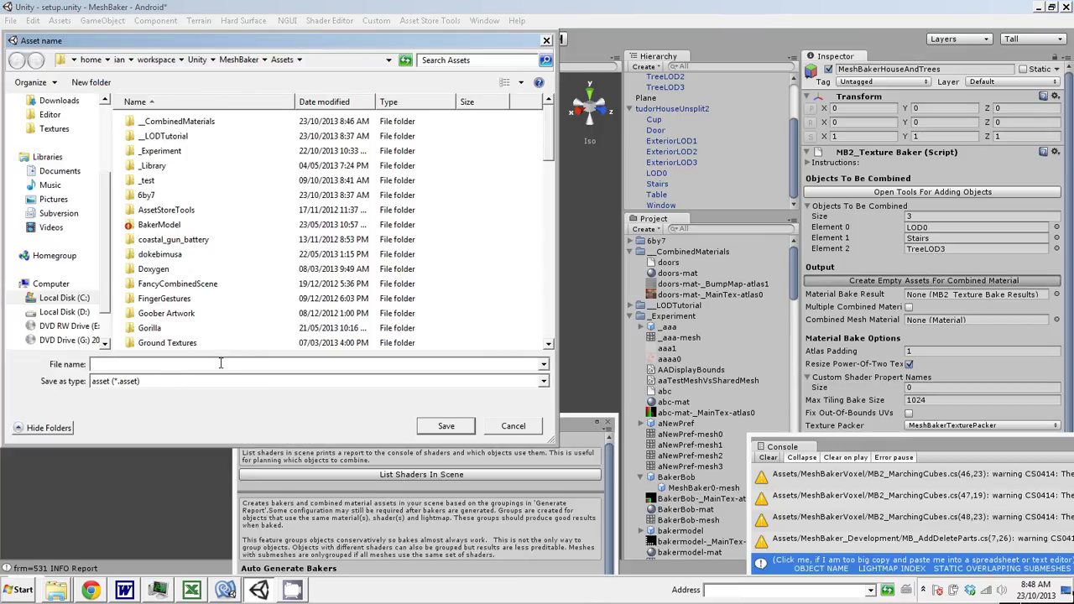
pyautogui.click(190, 125)
pyautogui.doubleClick(191, 125)
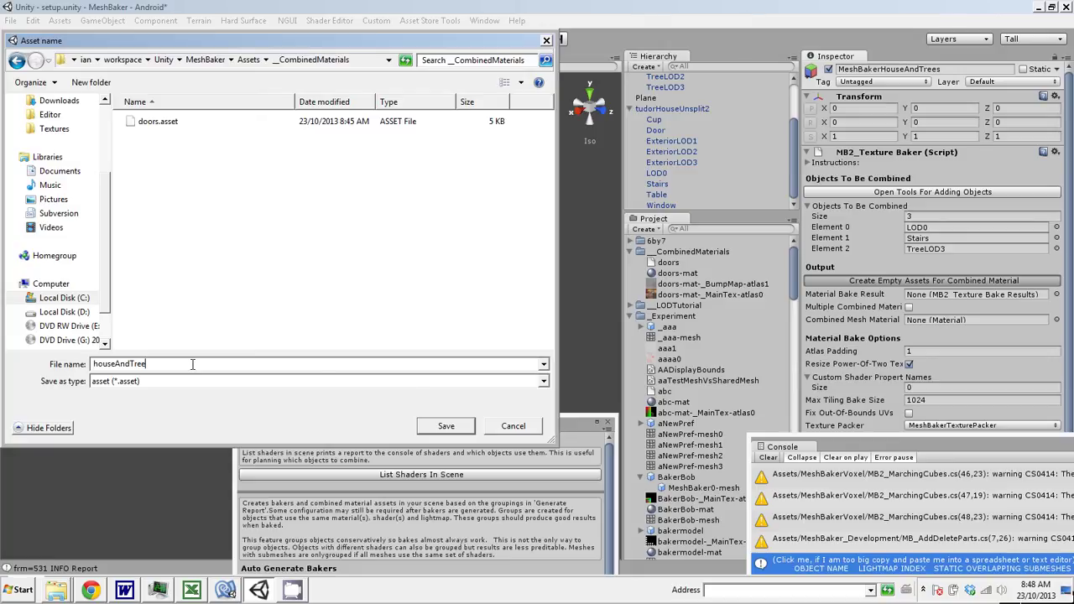
pyautogui.click(447, 427)
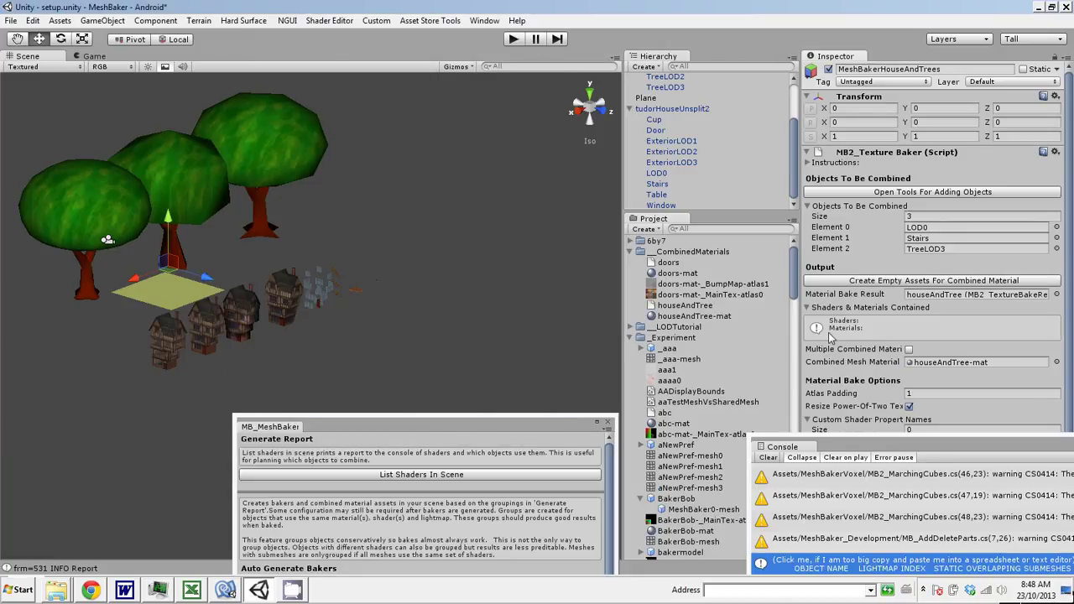
pyautogui.scroll(-5, 1047, 359)
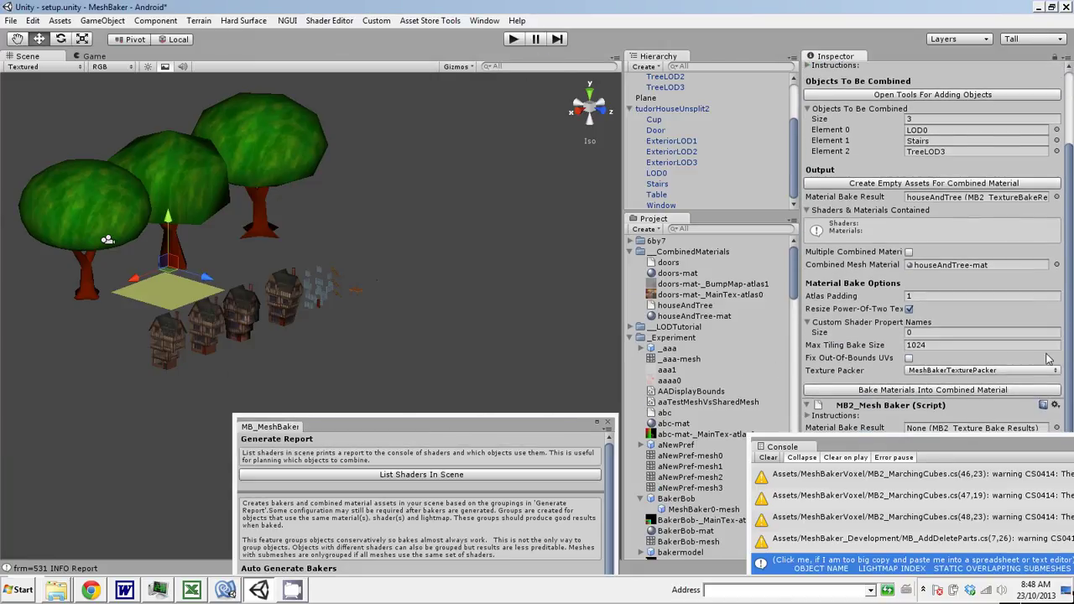
pyautogui.click(979, 390)
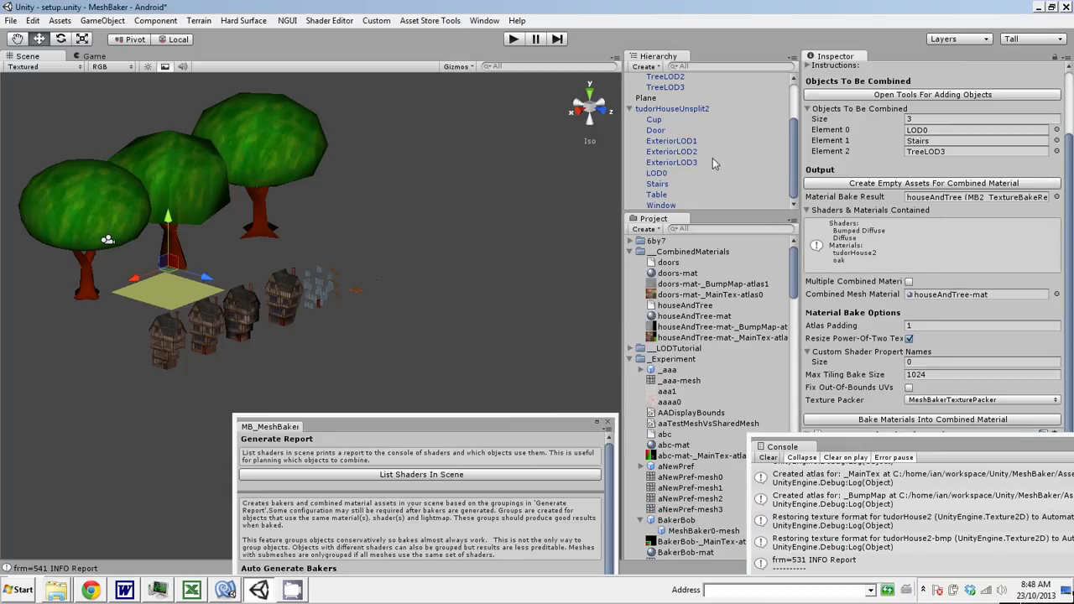
# Step: Set the Objects To Be Combined size of MeshBakerWindows to 2 and assign Cup and Window as its elements
pyautogui.moveTo(788, 176); pyautogui.dragTo(790, 122)
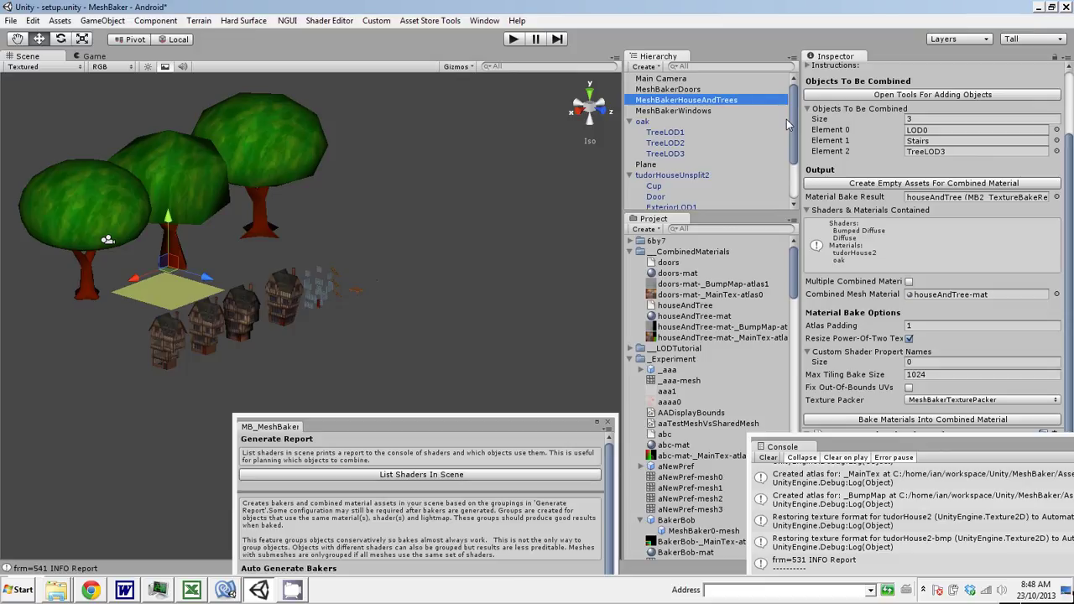
pyautogui.click(683, 110)
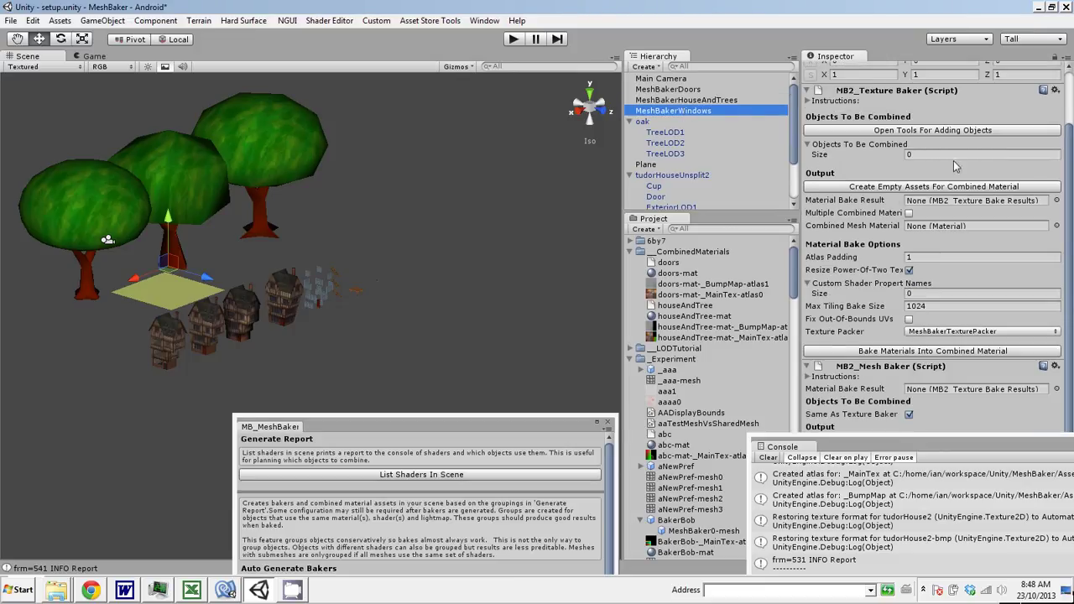
pyautogui.click(923, 156)
pyautogui.write('2')
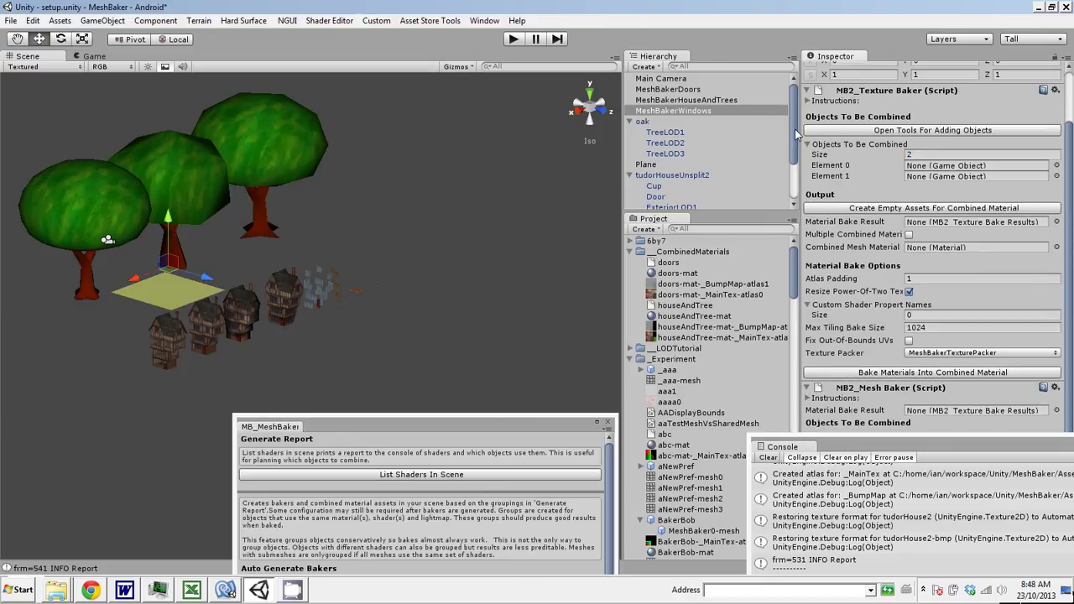
pyautogui.scroll(-3, 669, 127)
pyautogui.moveTo(653, 120); pyautogui.dragTo(938, 166)
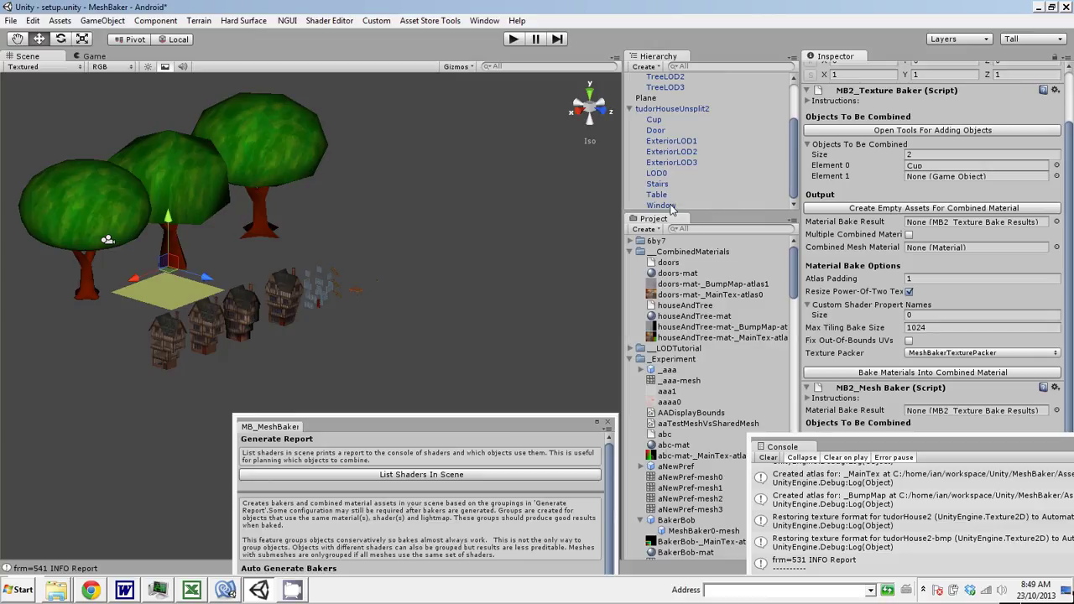
pyautogui.moveTo(661, 205); pyautogui.dragTo(927, 180)
# Step: Create empty combined material assets named window in the __CombinedMaterials folder and bake the cup and window materials into them
pyautogui.click(958, 372)
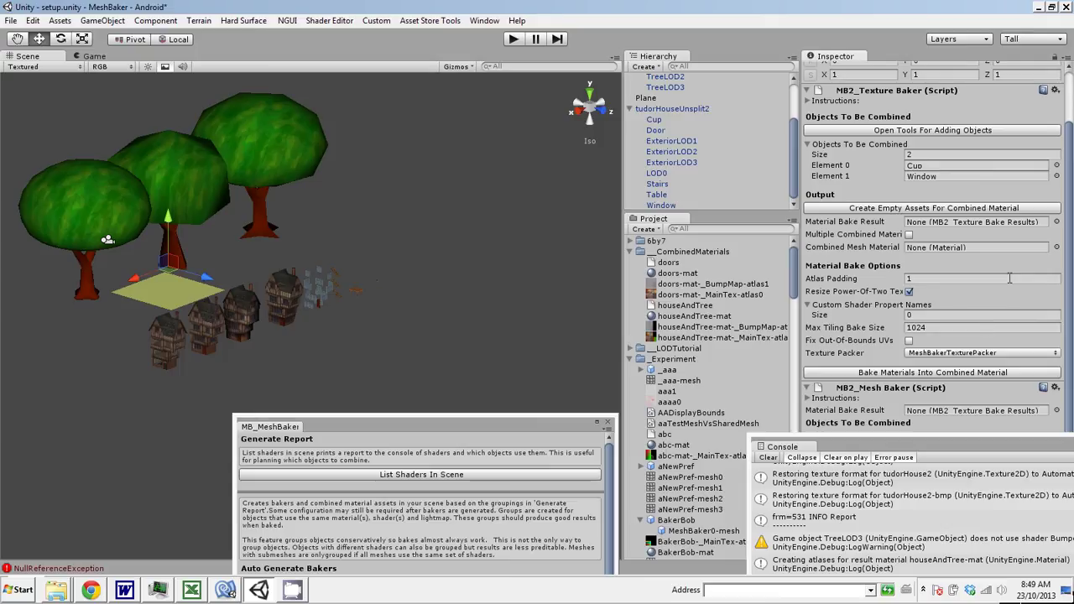
pyautogui.click(904, 210)
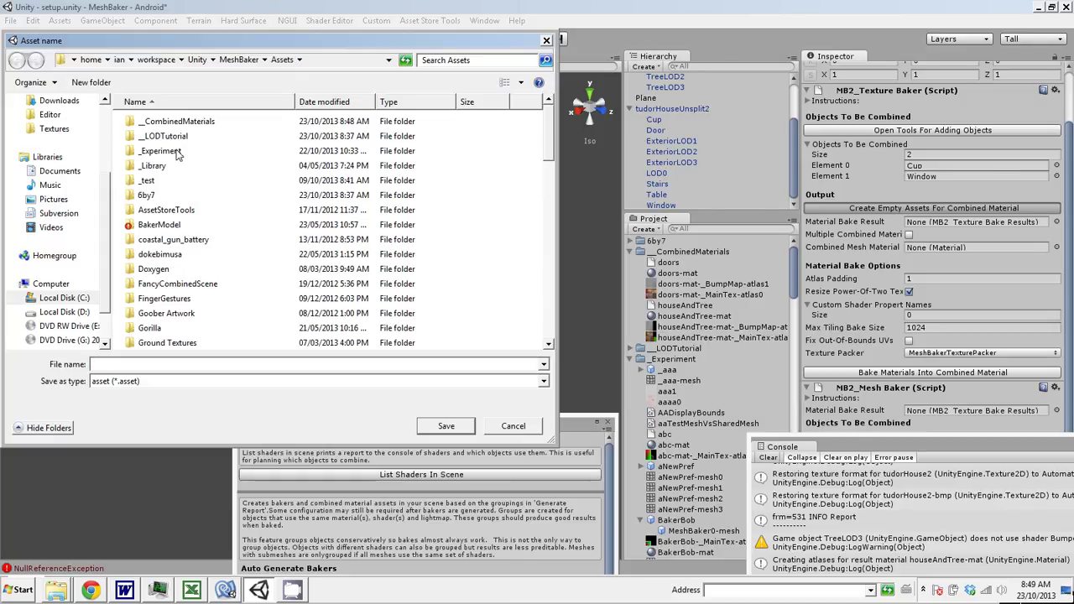
pyautogui.doubleClick(178, 122)
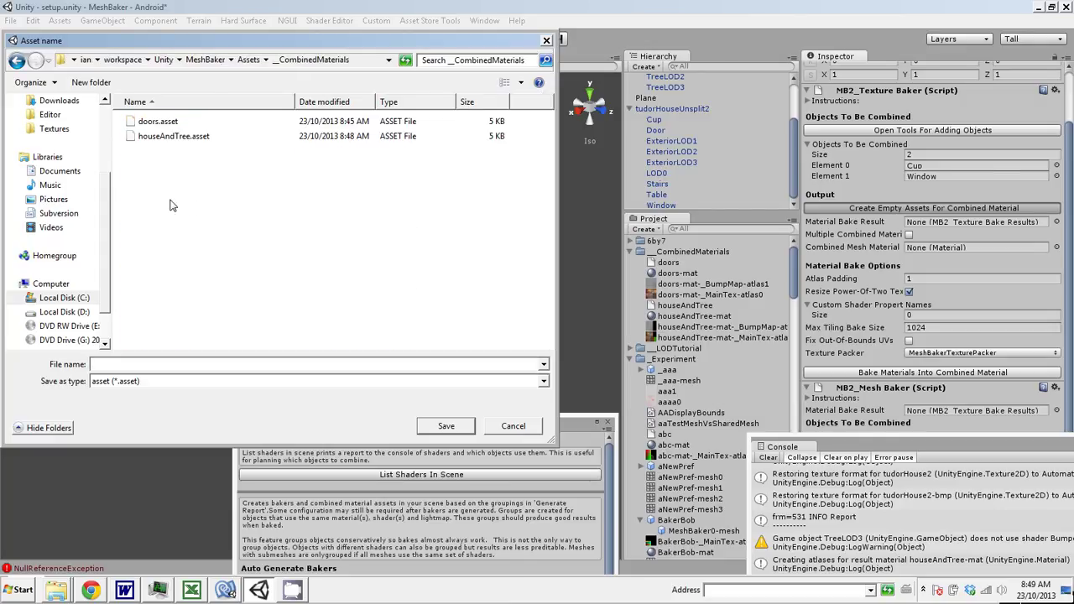
pyautogui.click(157, 364)
pyautogui.click(445, 426)
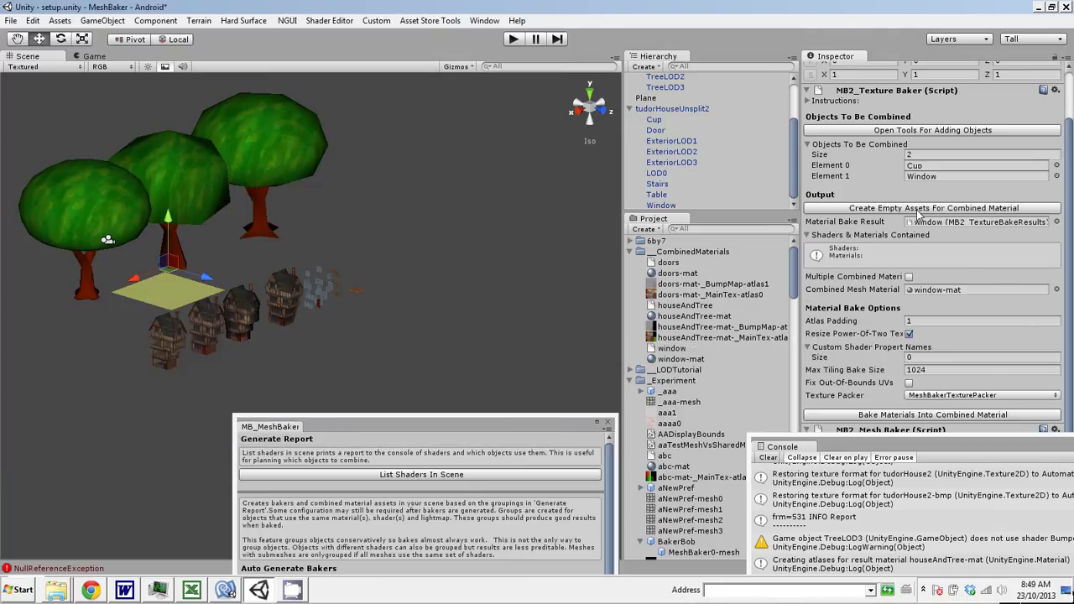
pyautogui.click(899, 415)
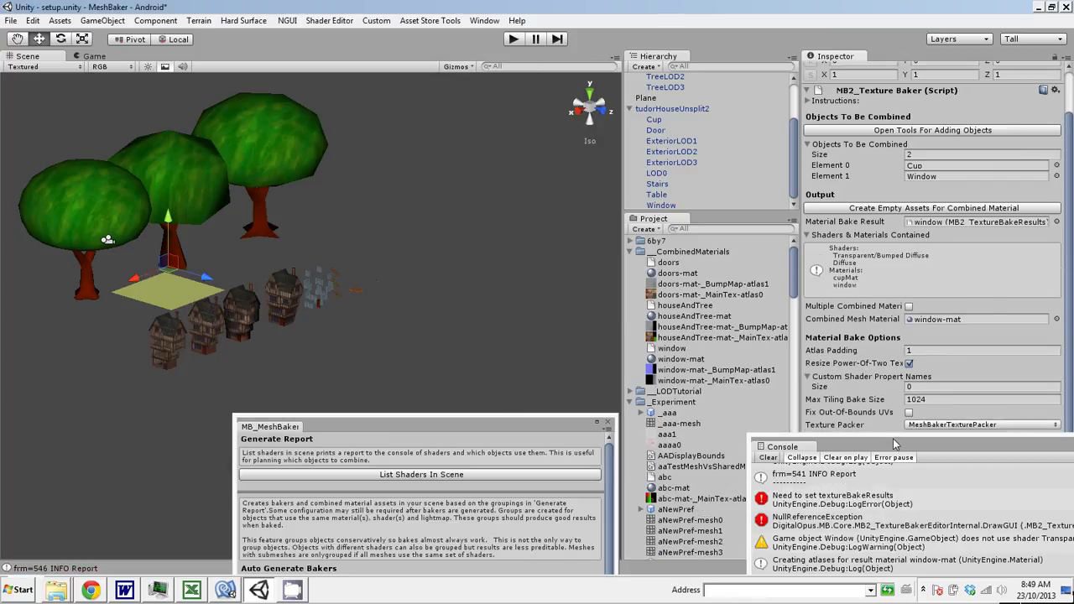
# Step: Move the console out of the way and examine the window-mat material, its _BumpMap and _MainTex atlases, and the houseAndTree _MainTex atlas
pyautogui.moveTo(897, 445); pyautogui.dragTo(809, 552)
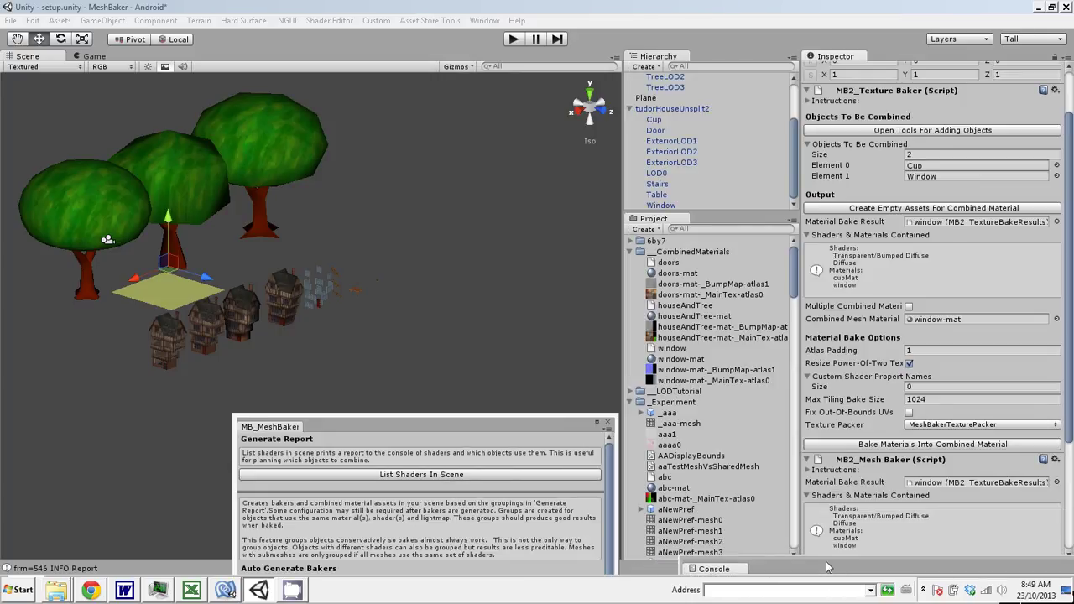
pyautogui.click(681, 349)
pyautogui.click(687, 370)
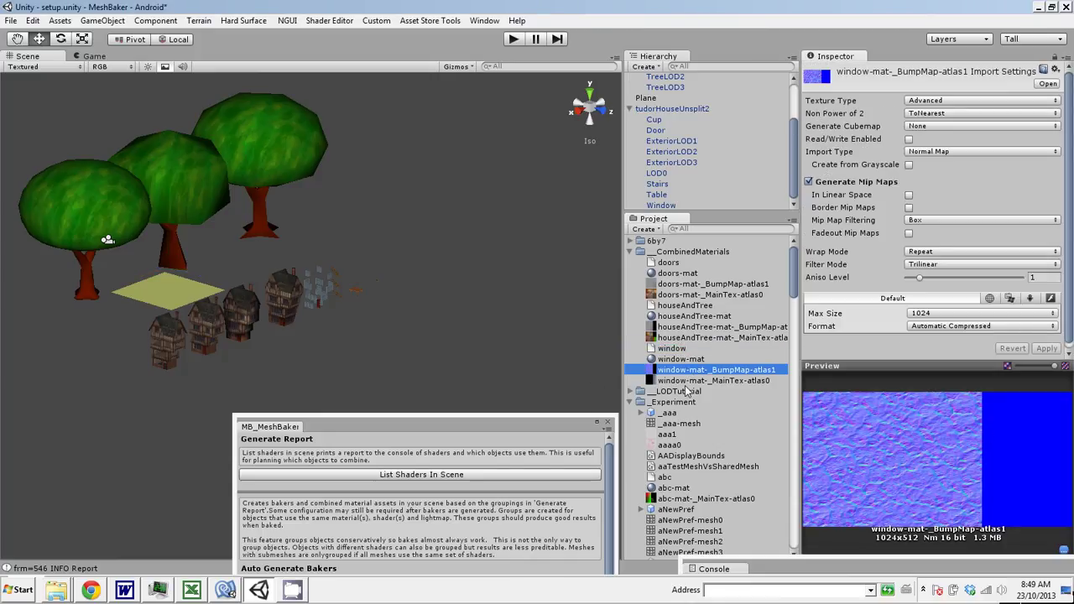
pyautogui.click(689, 382)
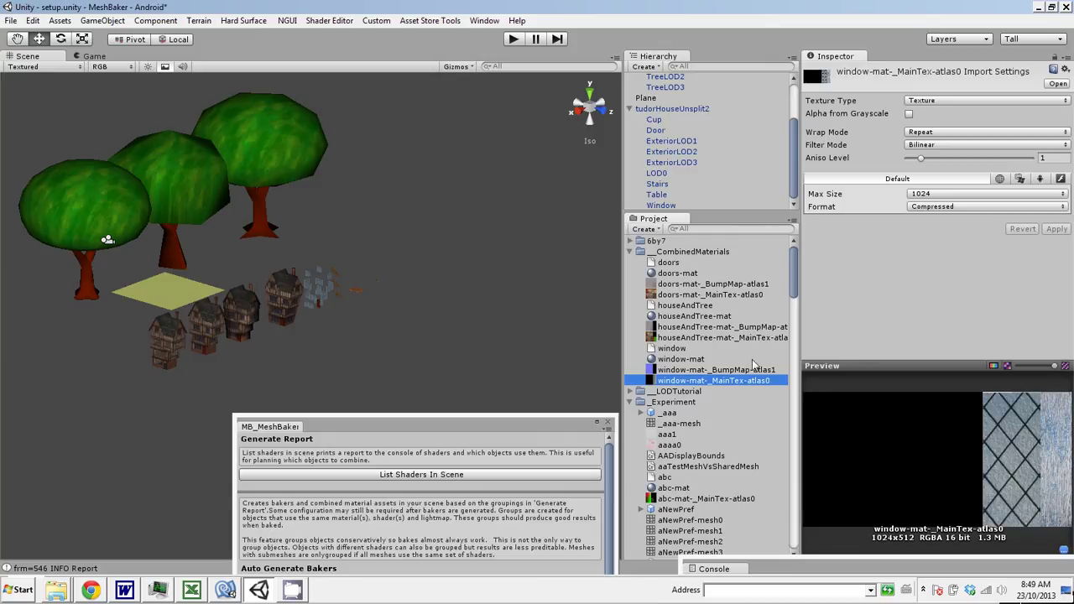
pyautogui.click(691, 360)
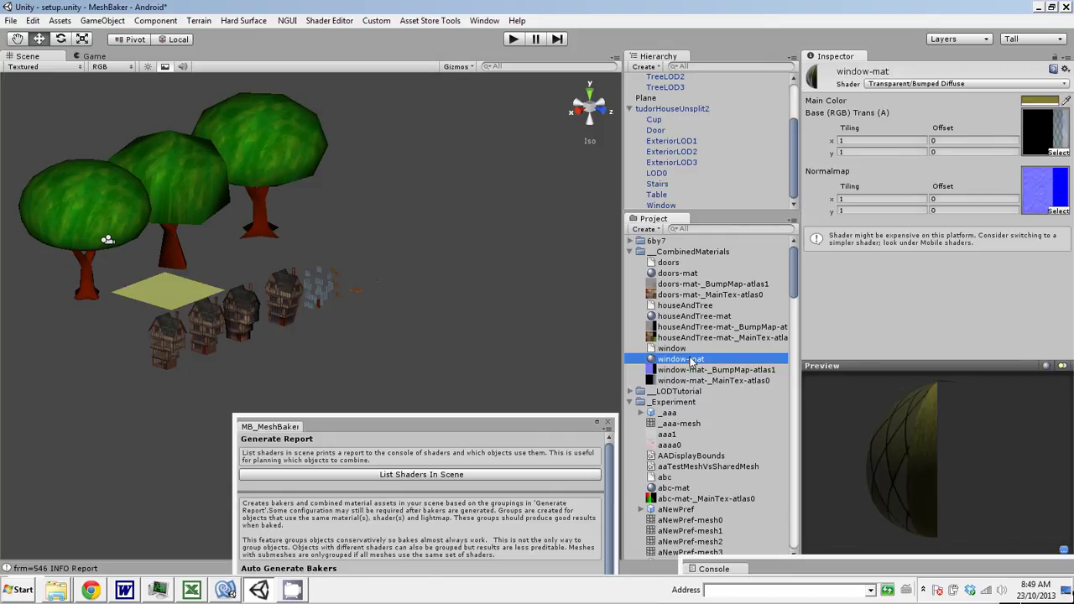
pyautogui.click(693, 338)
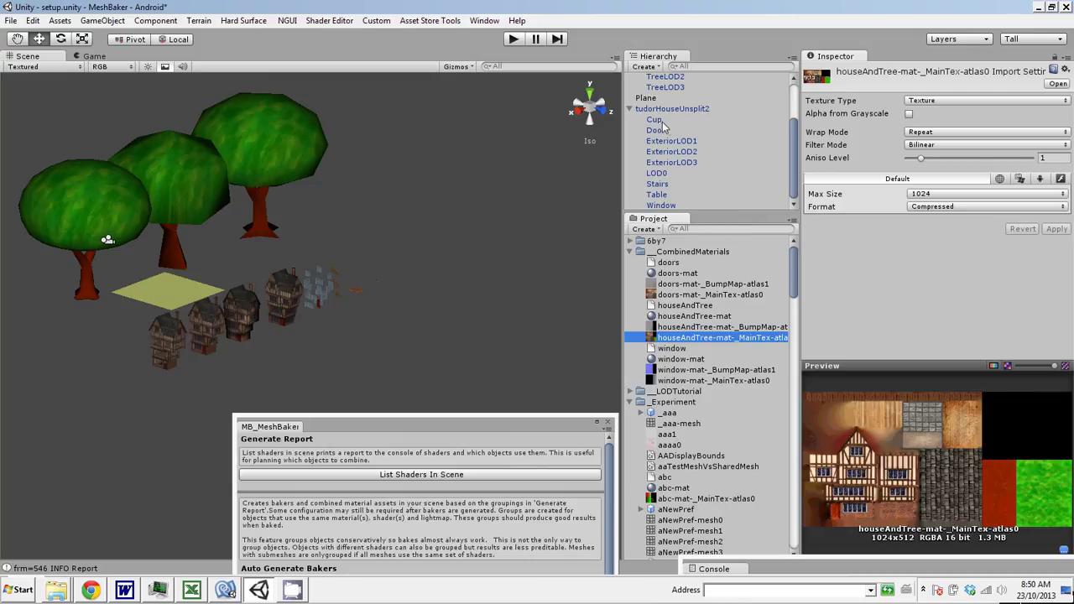
# Step: Increase the Objects To Be Combined size of MeshBakerHouseAndTrees to 4, assign Table as Element 3 and rebake the combined material
pyautogui.moveTo(797, 192); pyautogui.dragTo(789, 147)
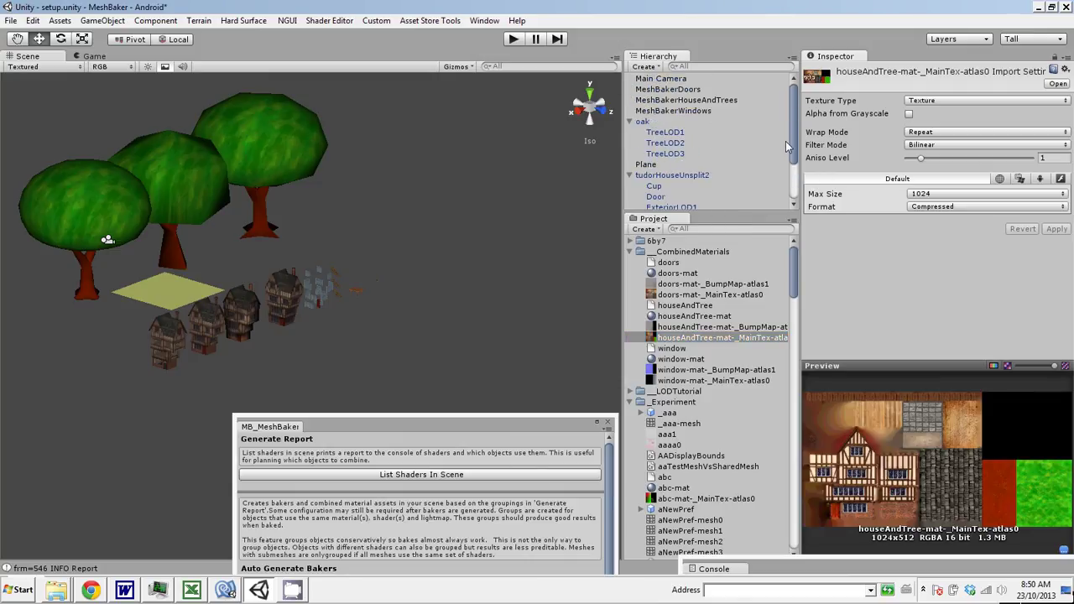
pyautogui.click(698, 100)
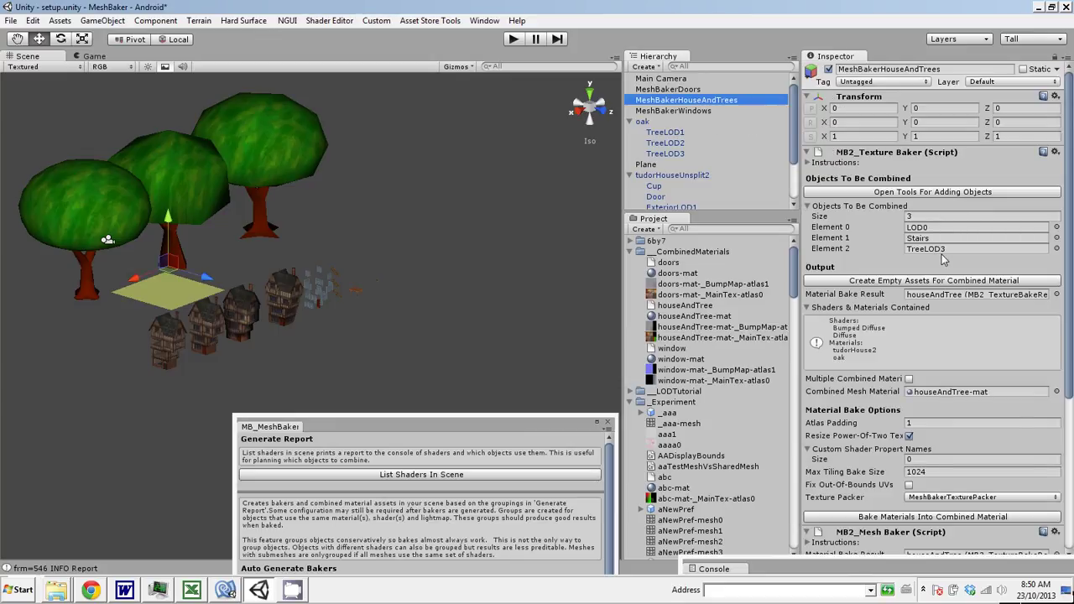
pyautogui.click(915, 216)
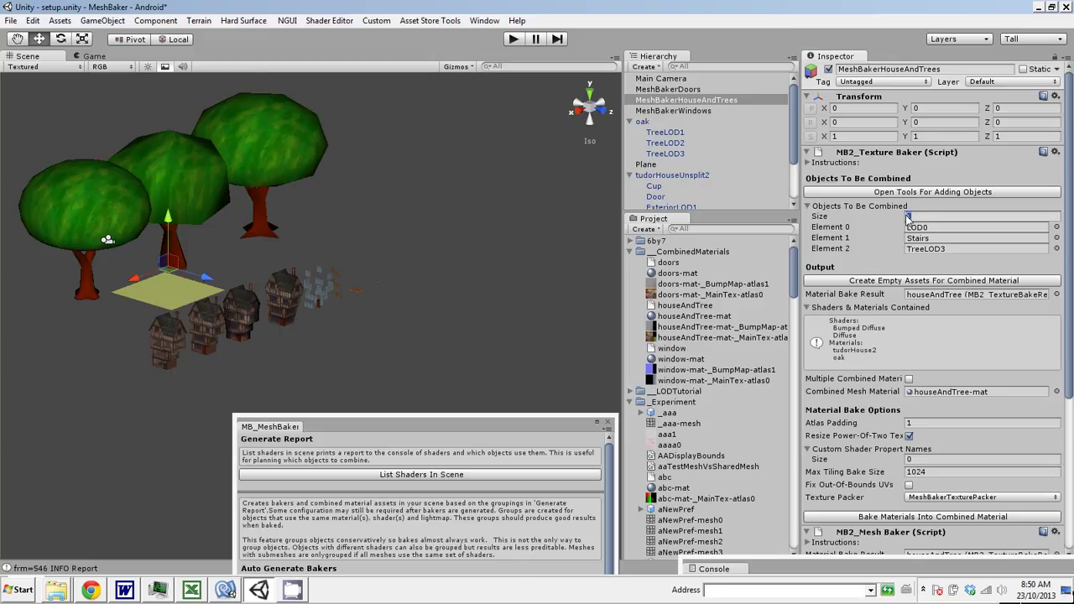
pyautogui.write('4')
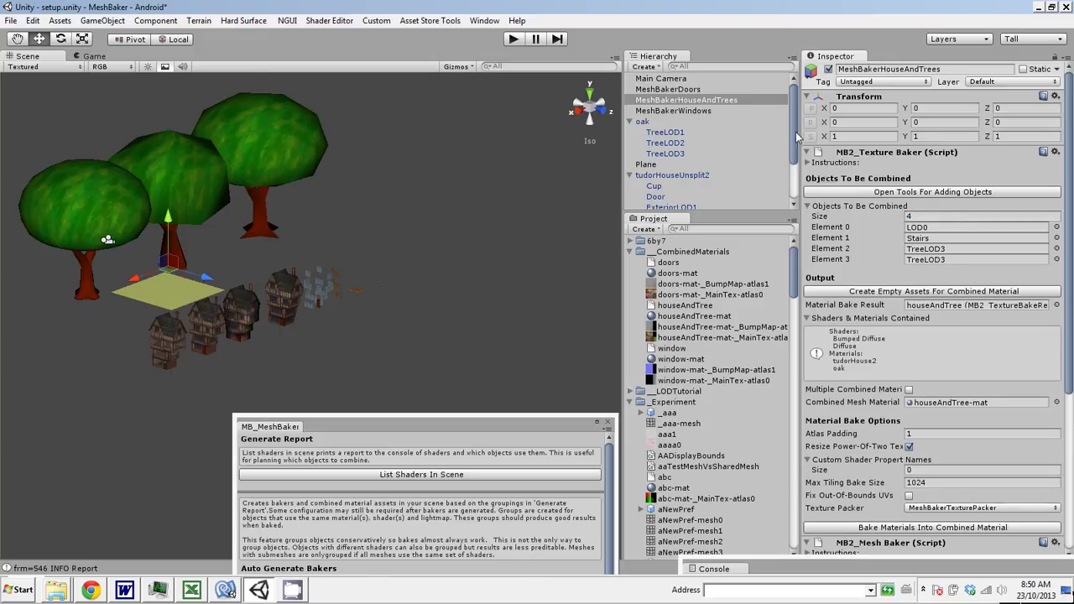
pyautogui.moveTo(795, 141); pyautogui.dragTo(797, 175)
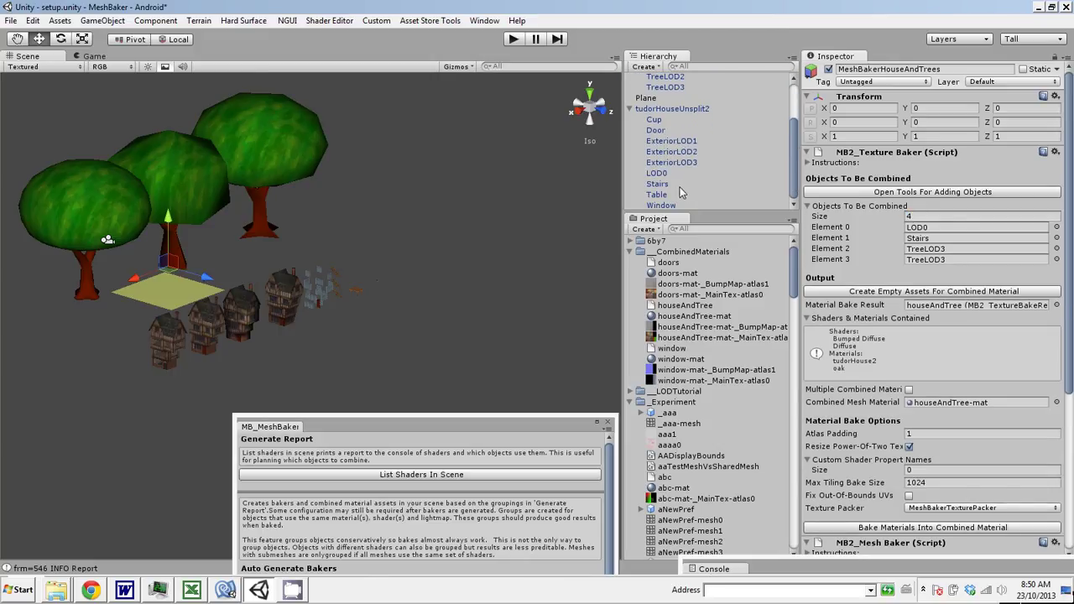
pyautogui.moveTo(658, 197); pyautogui.dragTo(939, 260)
pyautogui.click(934, 528)
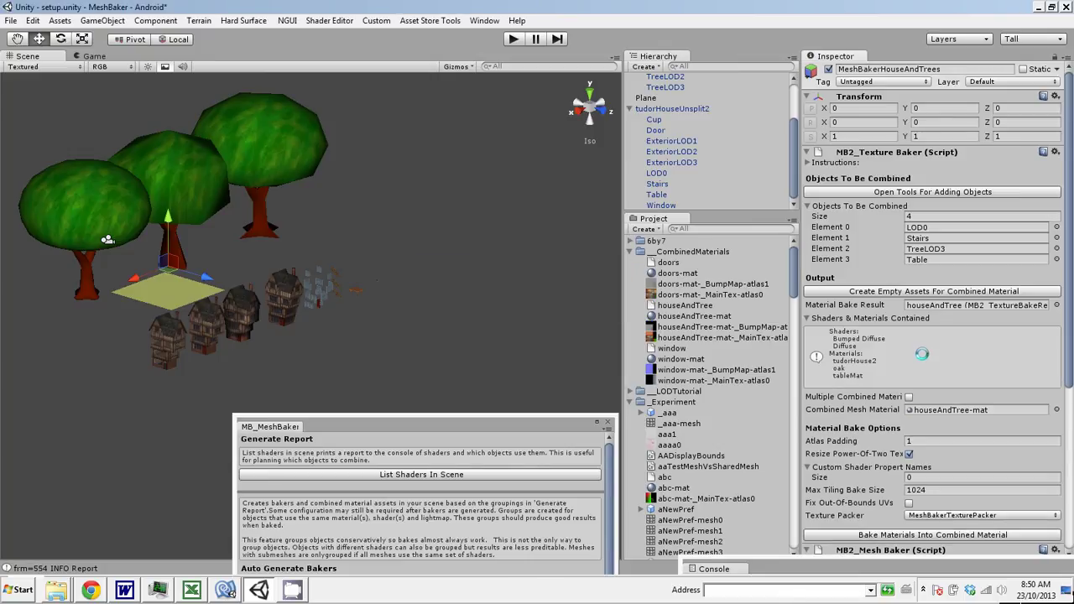
# Step: Collapse the tudorHouseUnsplit2 and oak groups in the scene hierarchy
pyautogui.moveTo(794, 188); pyautogui.dragTo(794, 151)
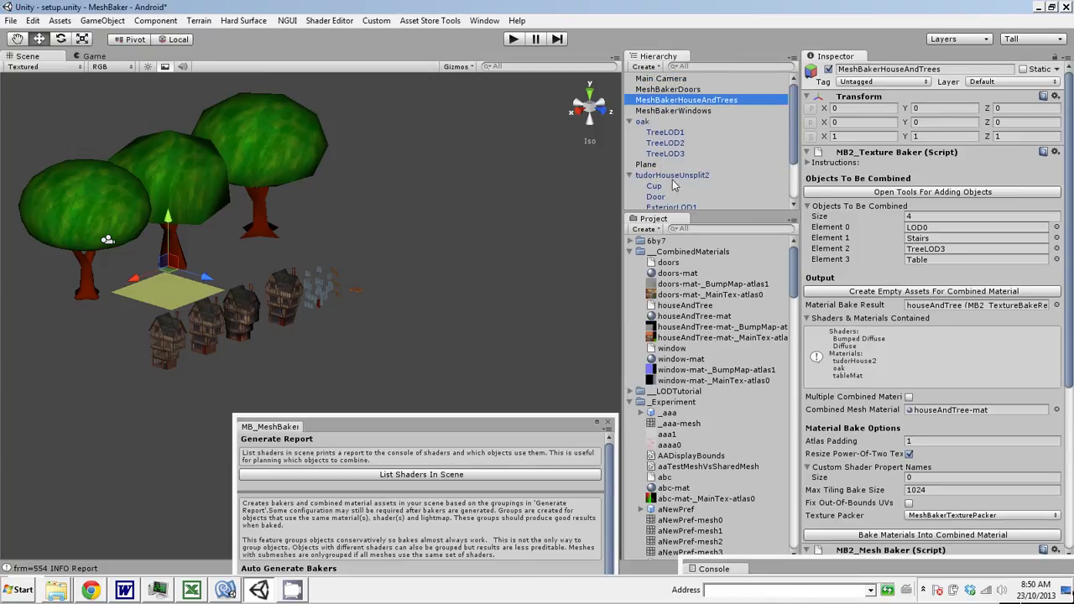
pyautogui.click(630, 174)
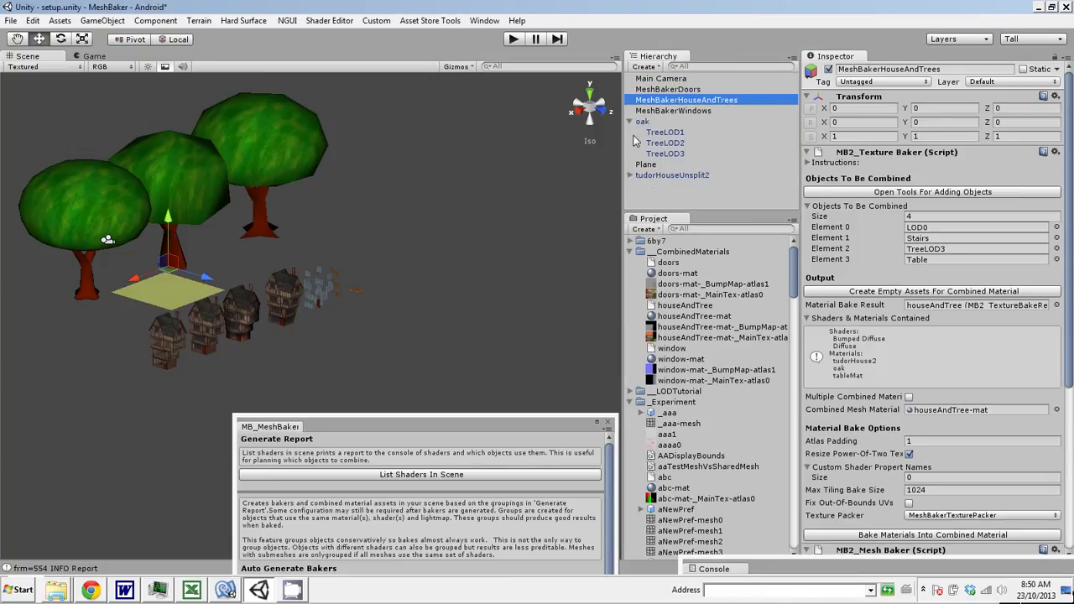
pyautogui.click(630, 122)
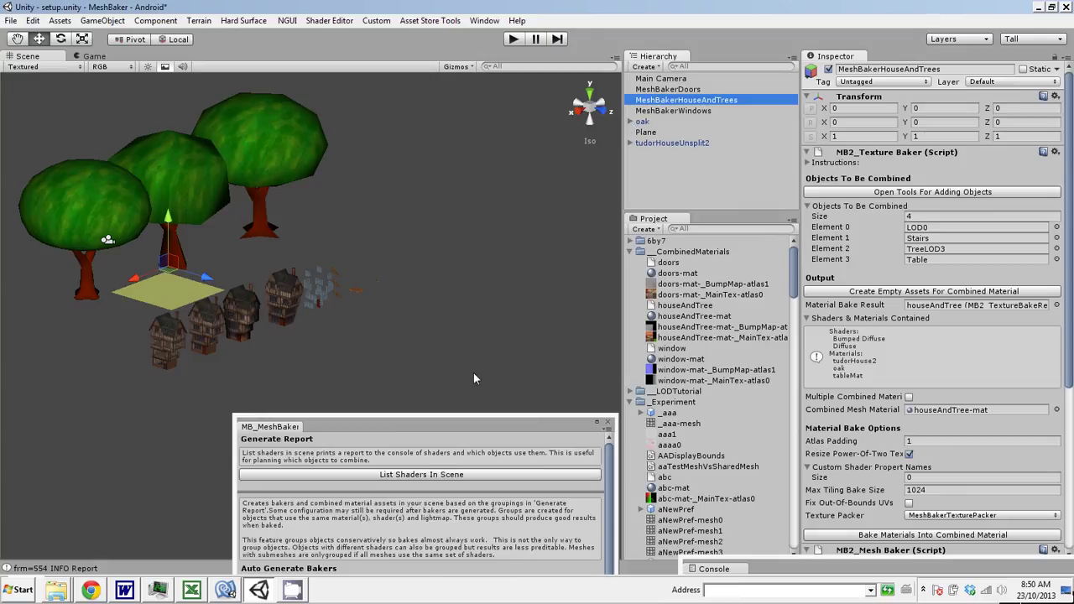
# Step: Review the MeshBakerDoors and MeshBakerWindows settings and the doors and houseAndTree bake result assets
pyautogui.click(682, 89)
pyautogui.click(684, 110)
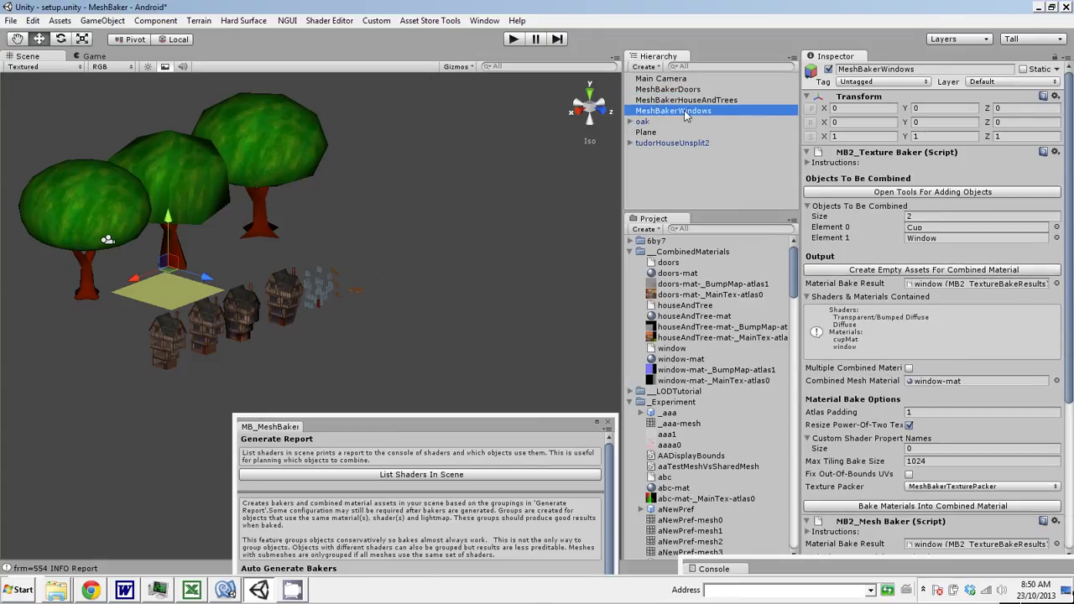
pyautogui.click(671, 267)
pyautogui.click(681, 309)
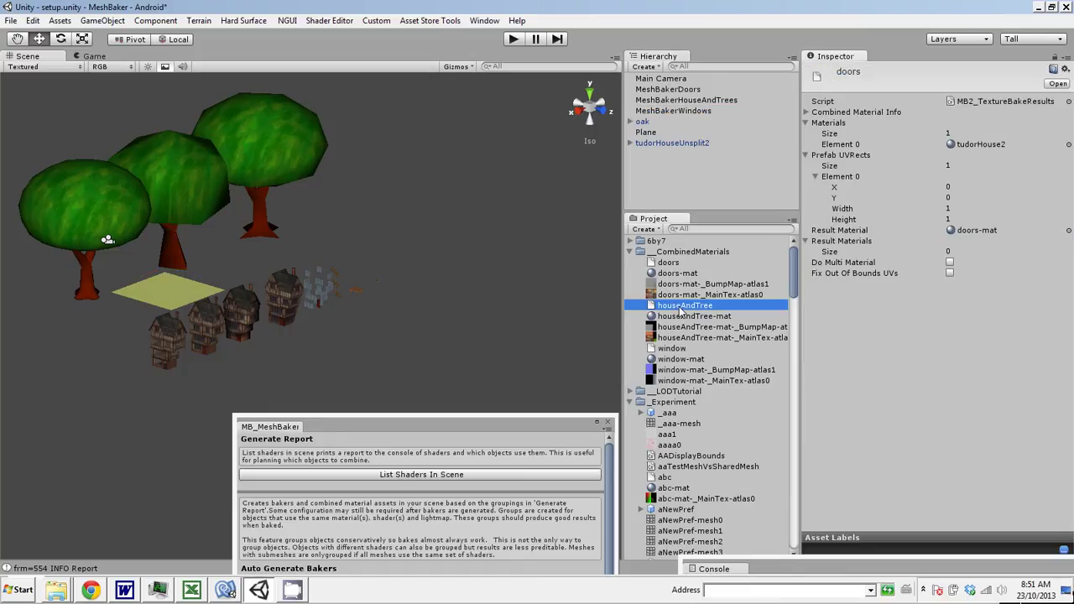